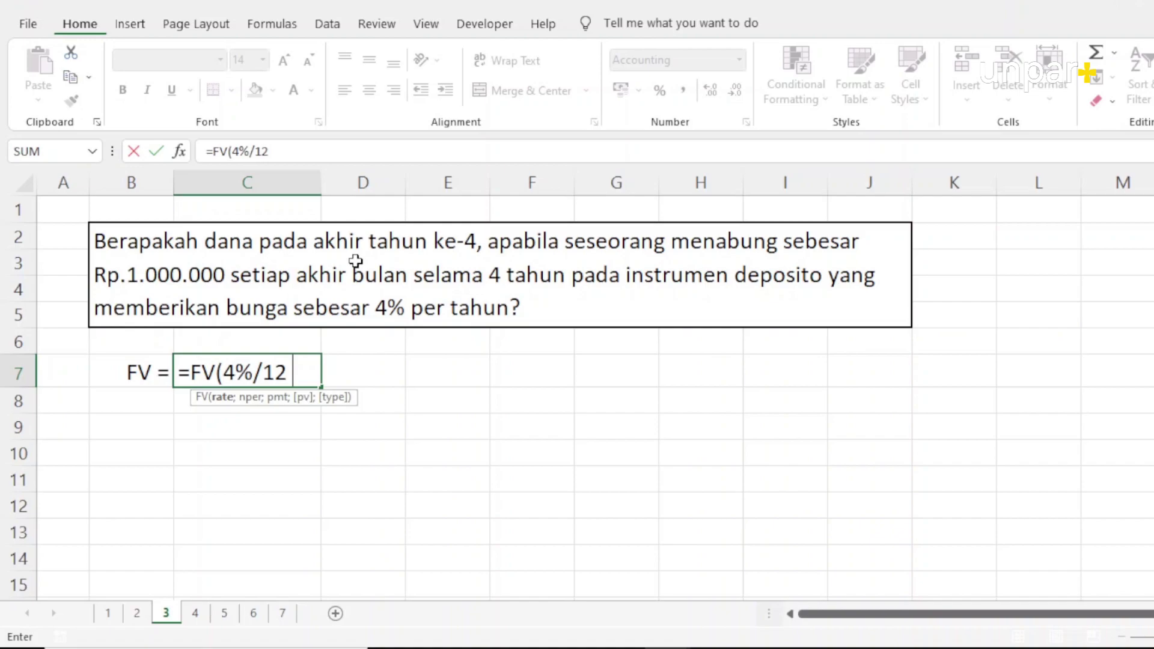
Complete the FV formula in C7 with 4*12 periods, a payment of -1000000, and empty present value and type arguments.
text(;)
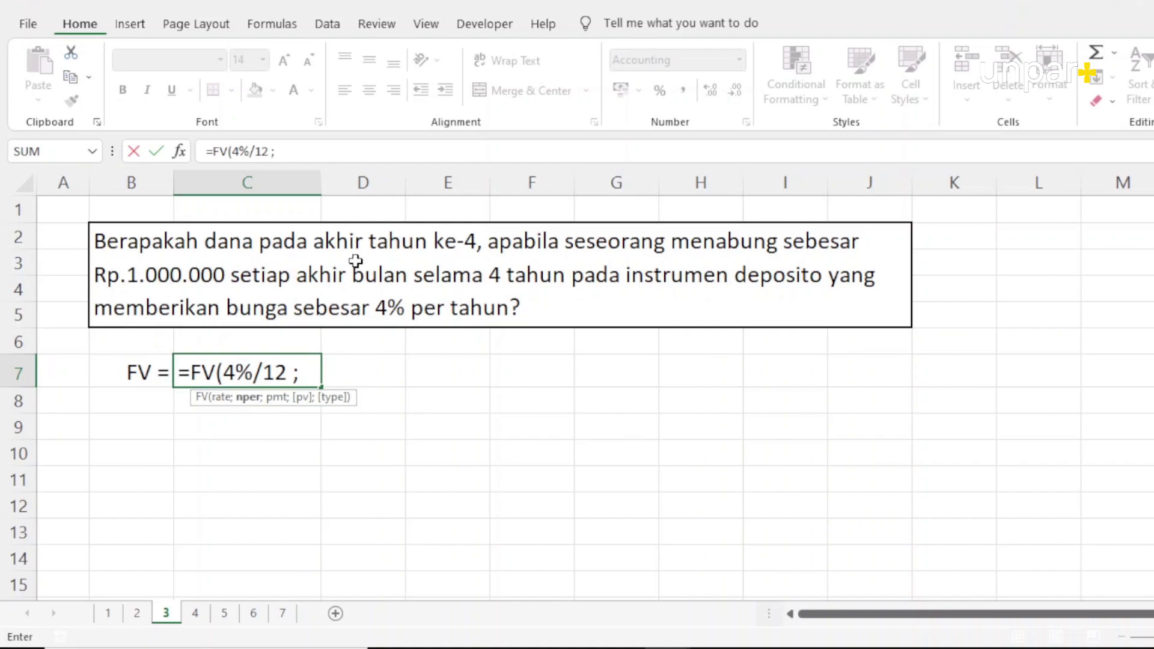
text( 4*12)
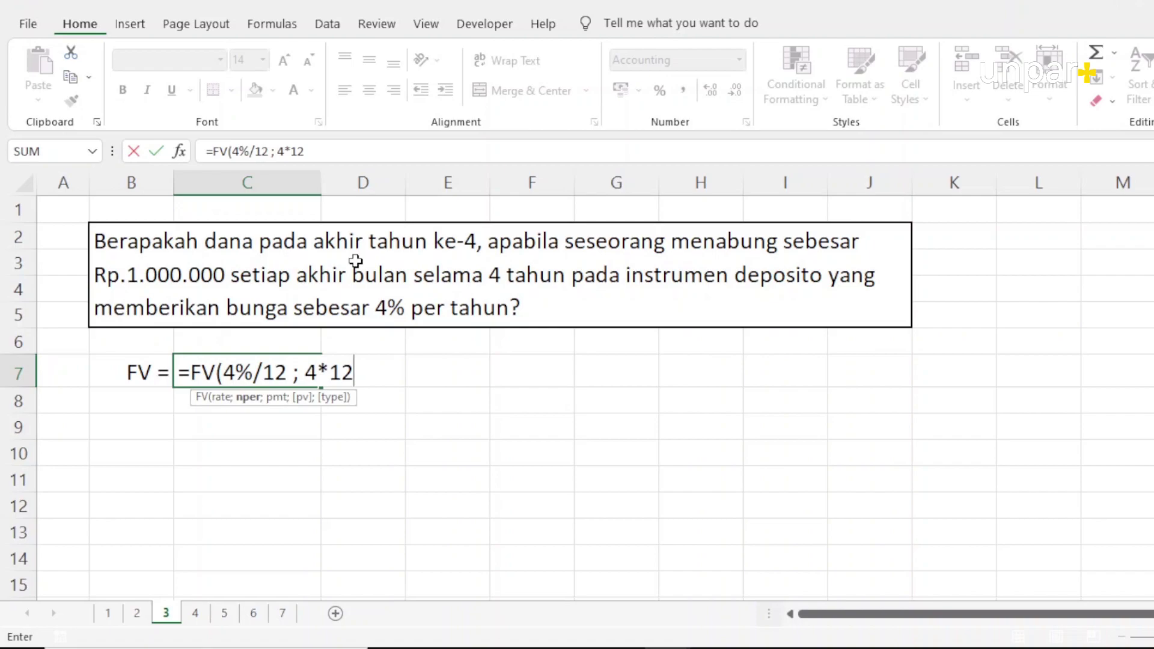
text(; )
text(-)
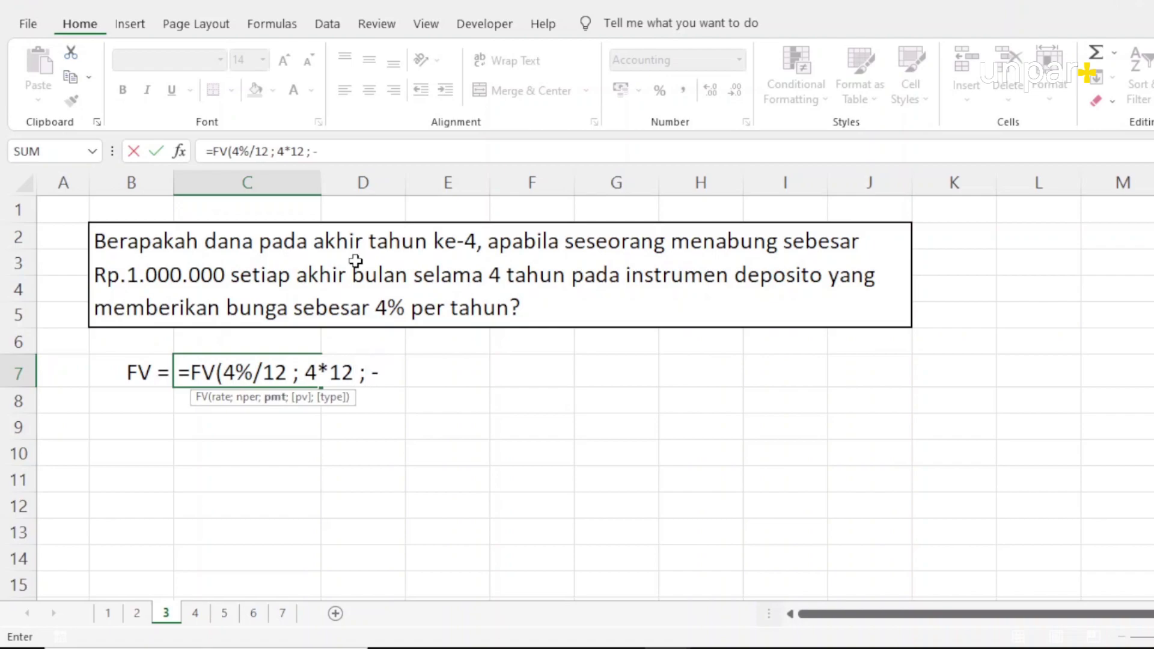
text(1000000)
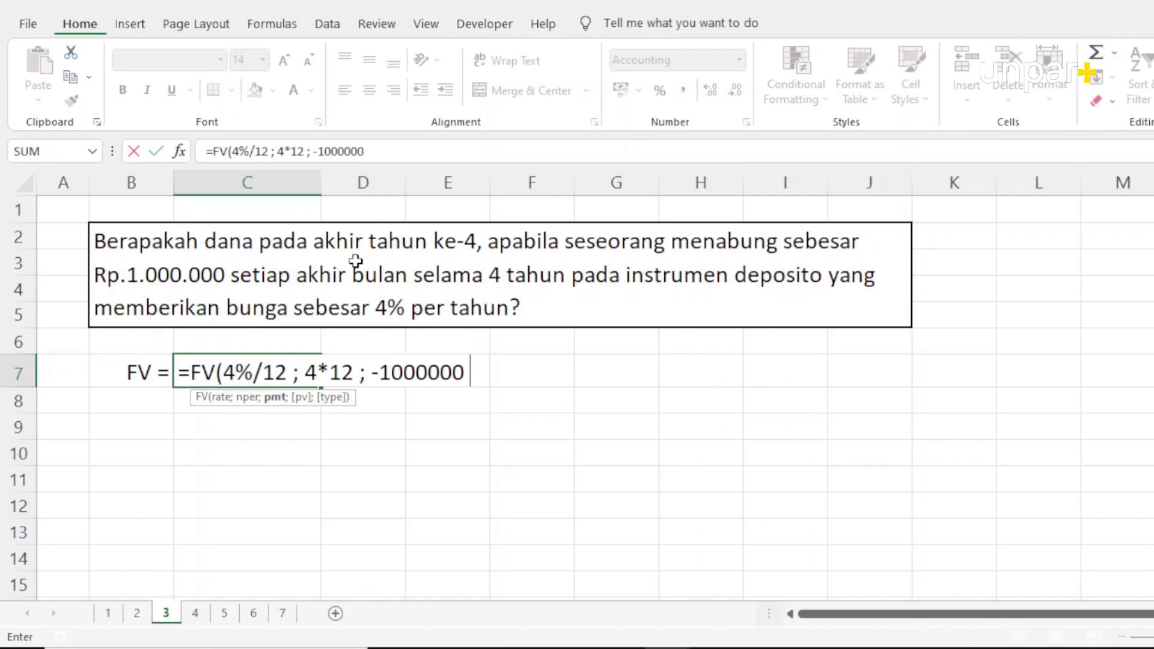
text( ; ;)
text())
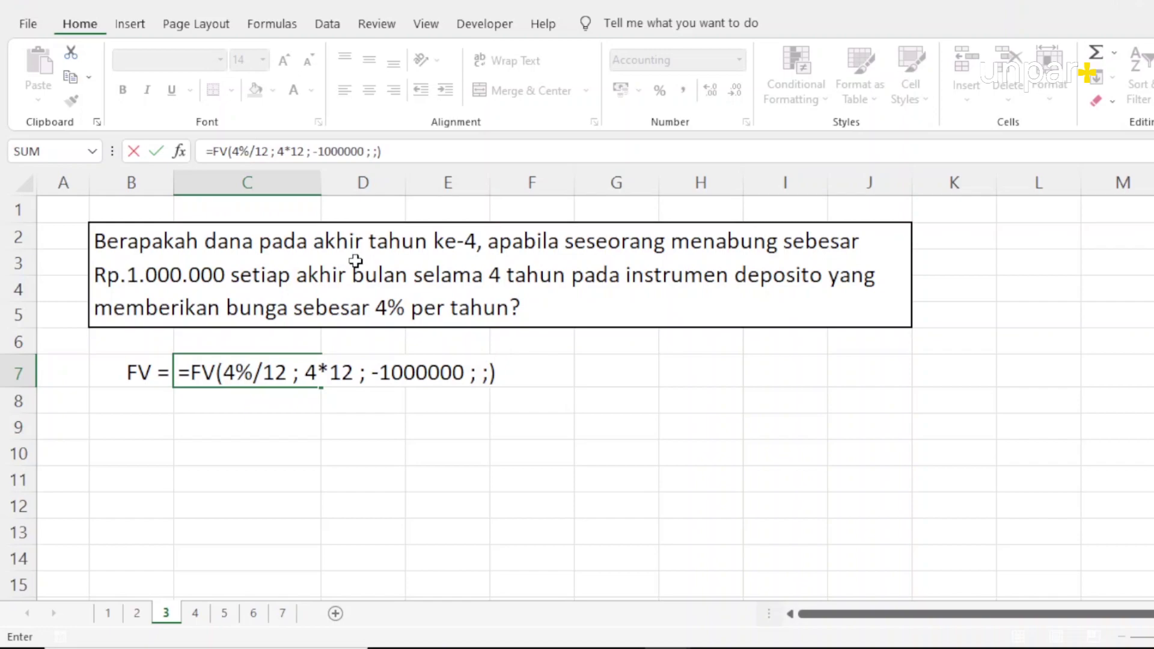
key(Return)
key(Up)
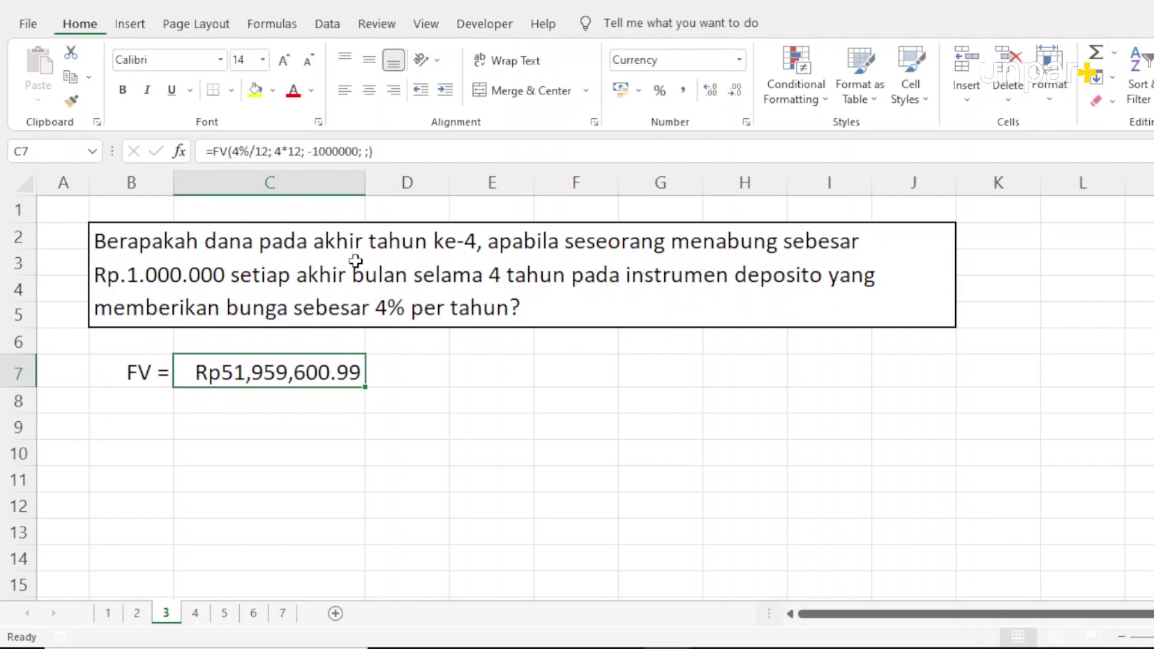
Switch to the TVM Calculator and enter payments of -1,000,000 and an annual rate of 4%.
click(683, 90)
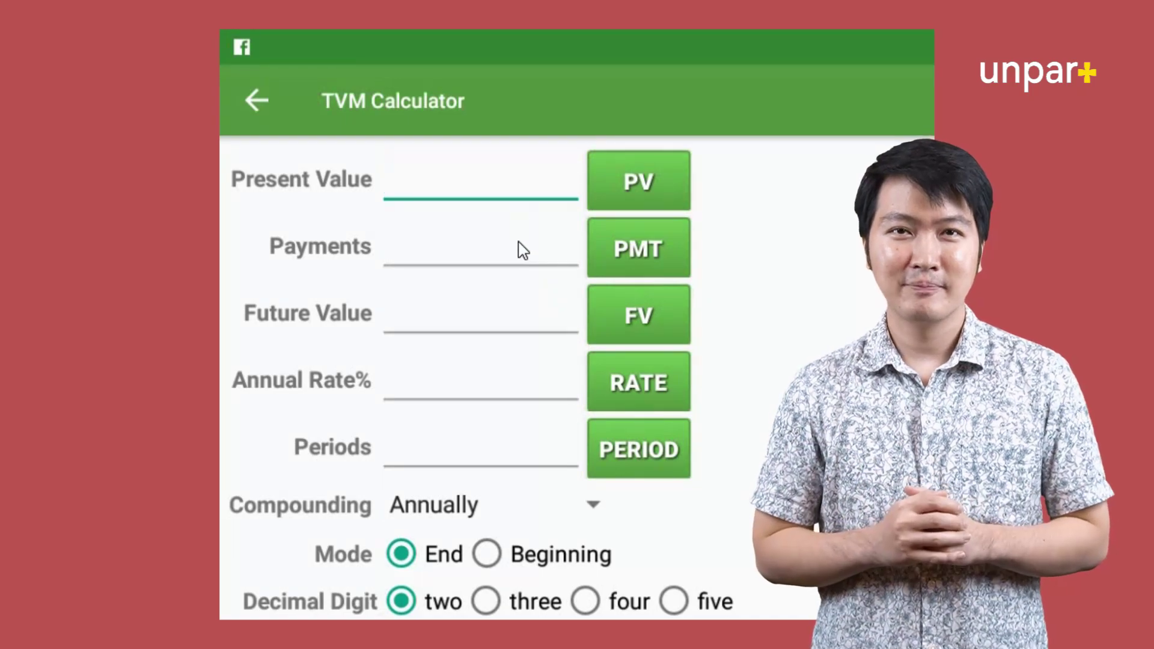
click(523, 250)
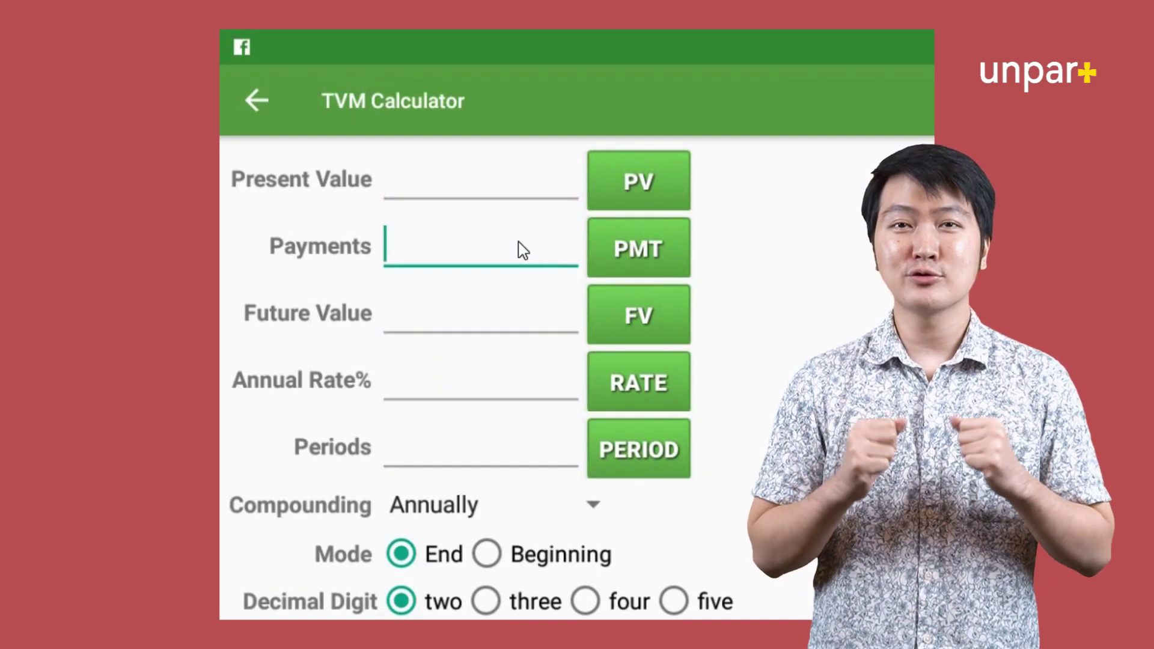
text(-1)
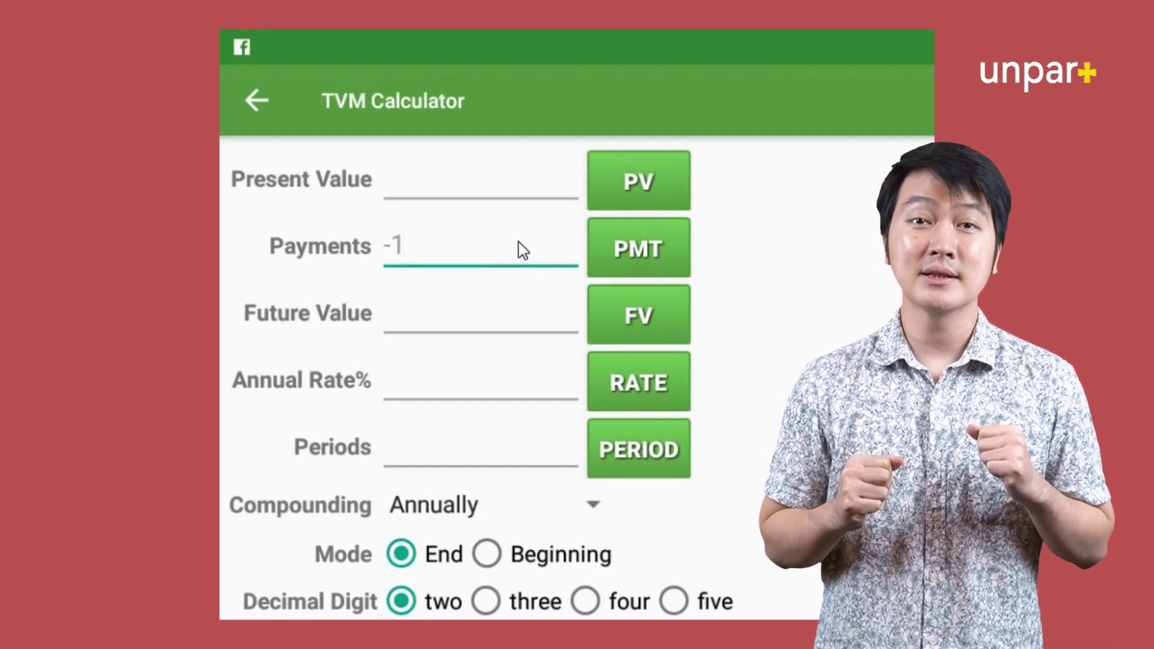
text(,000,000)
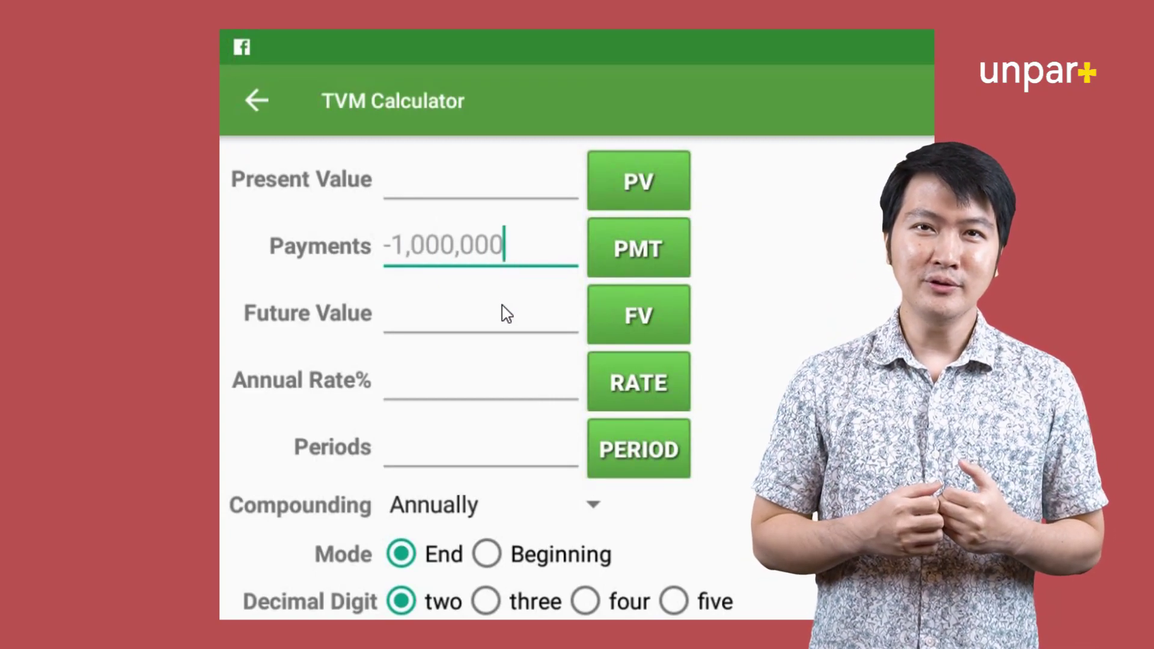
click(503, 313)
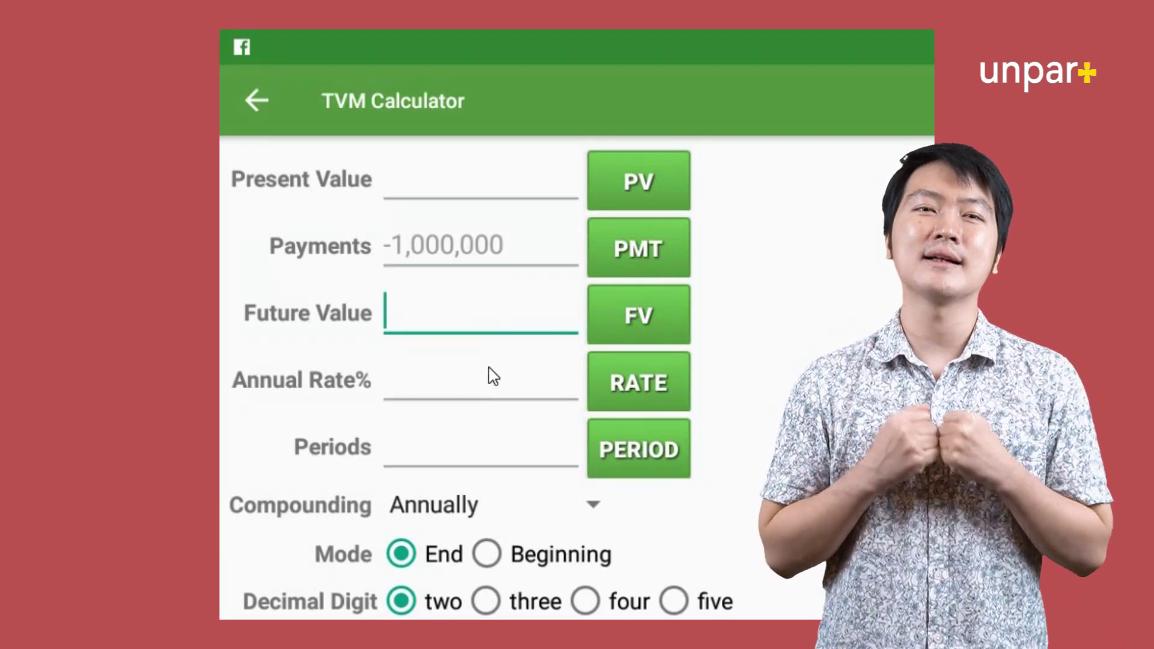
click(492, 377)
text(4)
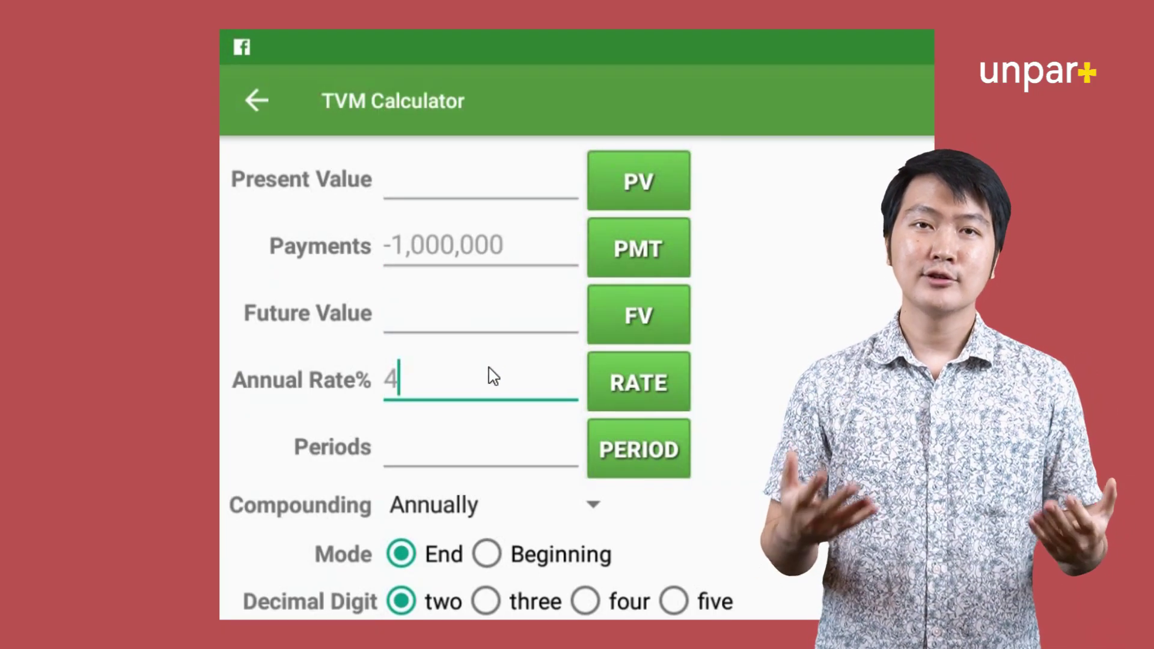
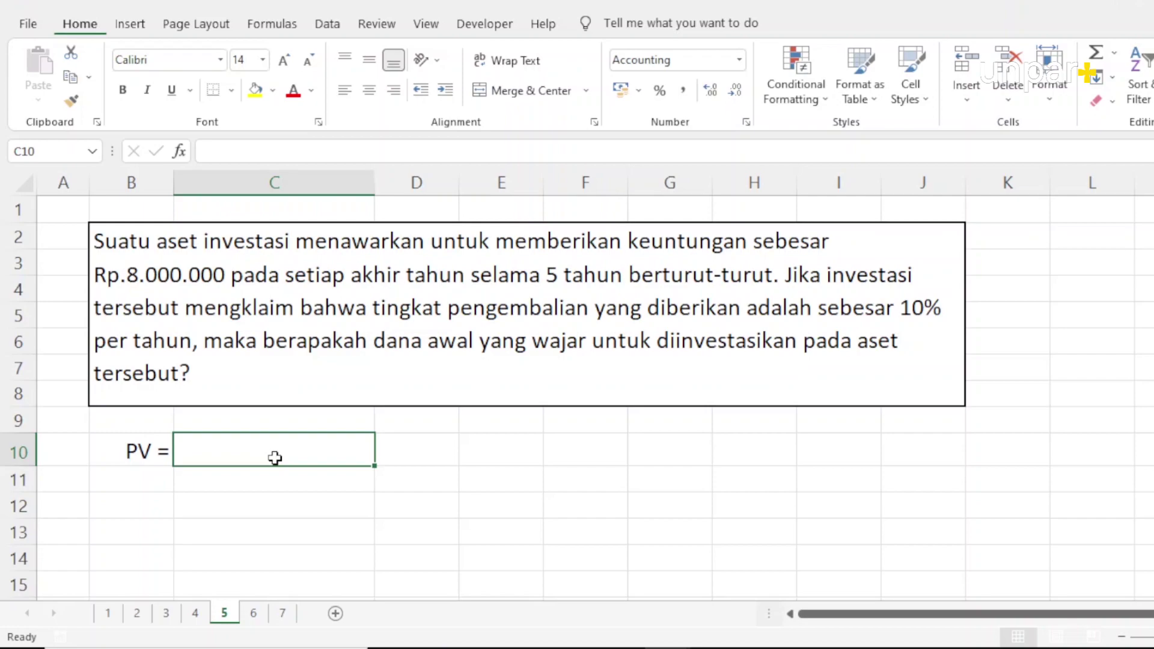
Enter the formula =PV(10% ; 5 ; 8000000 ; ;0) in cell C10 of sheet 5.
text(=PV()
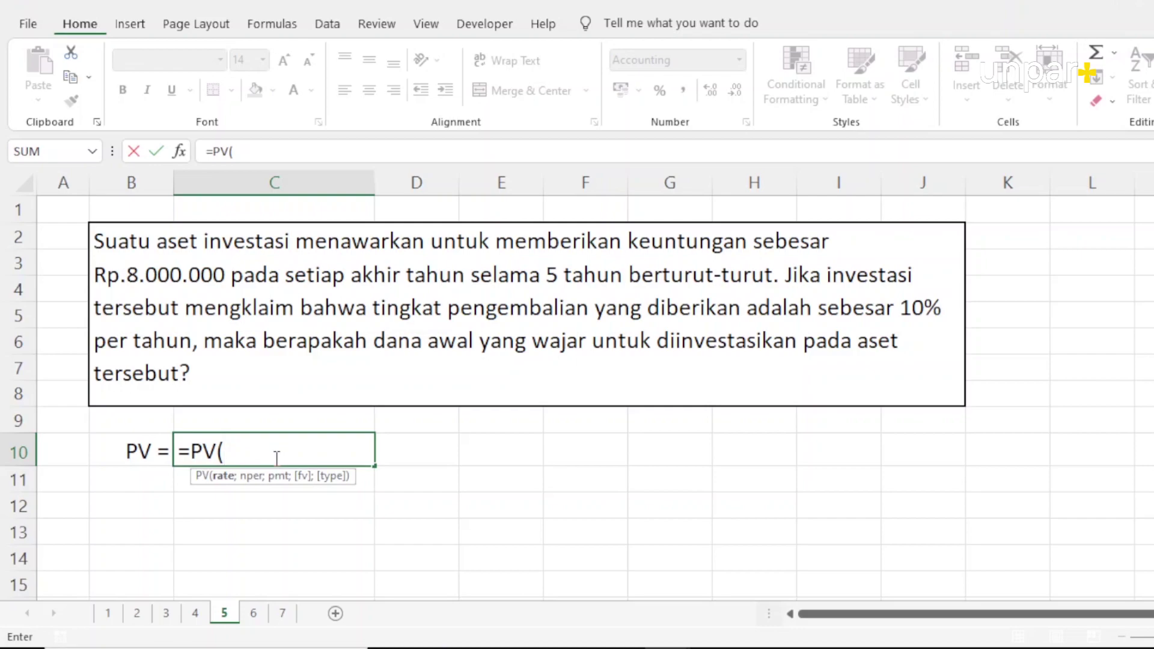
text(10% ; )
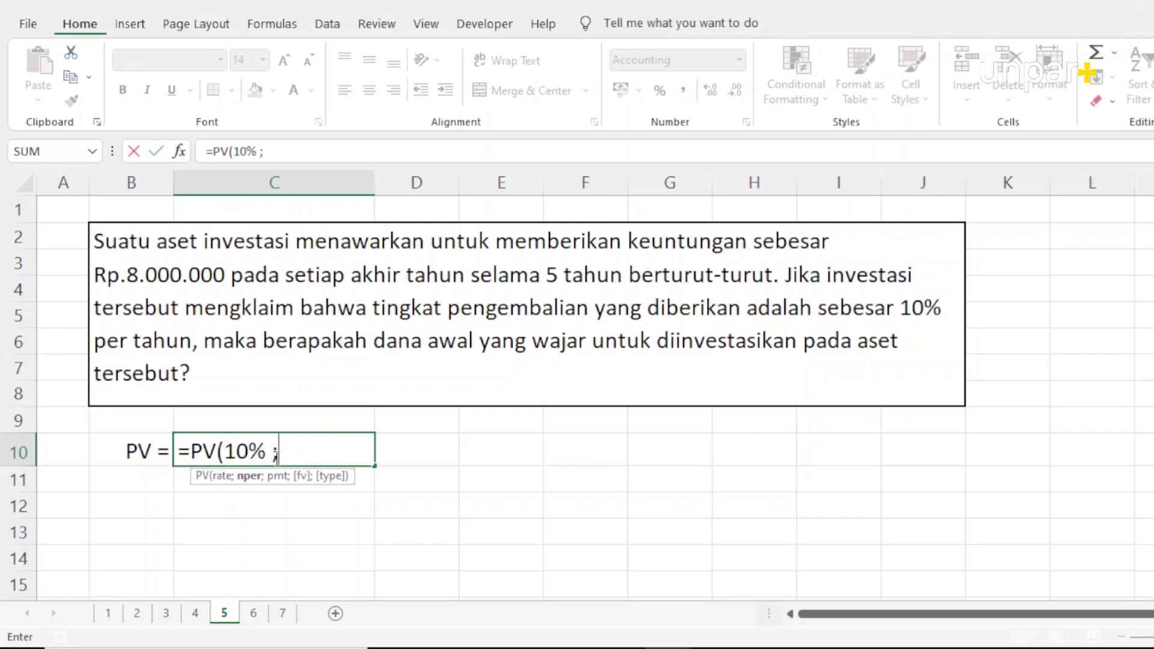
text(5 ;)
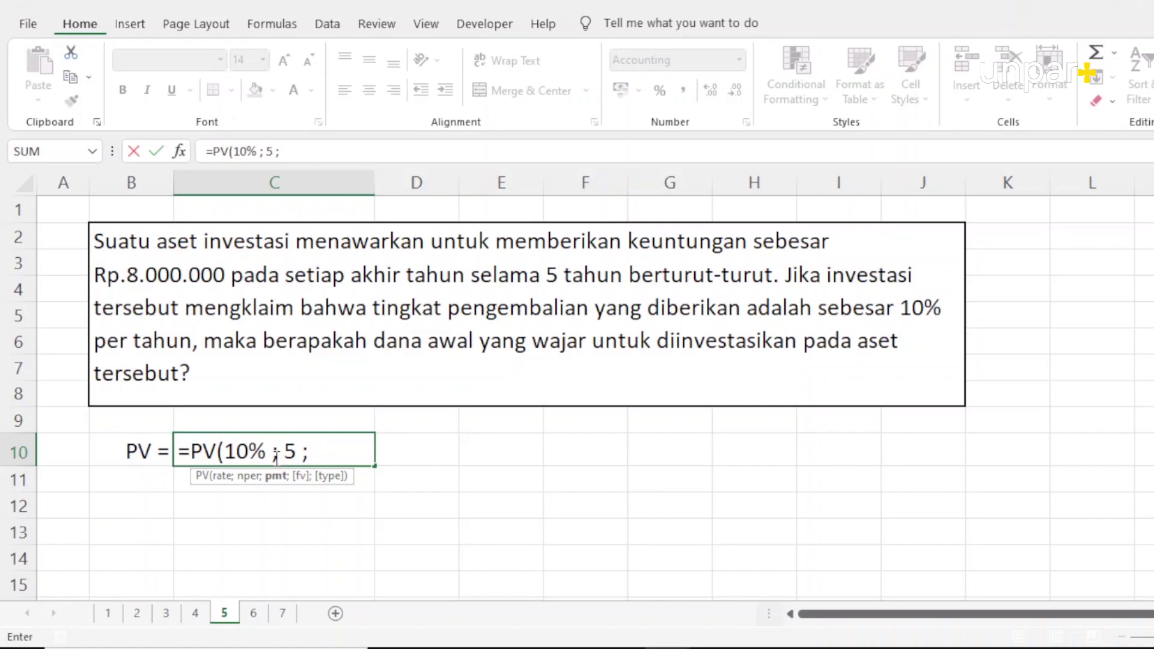
text( 8000000)
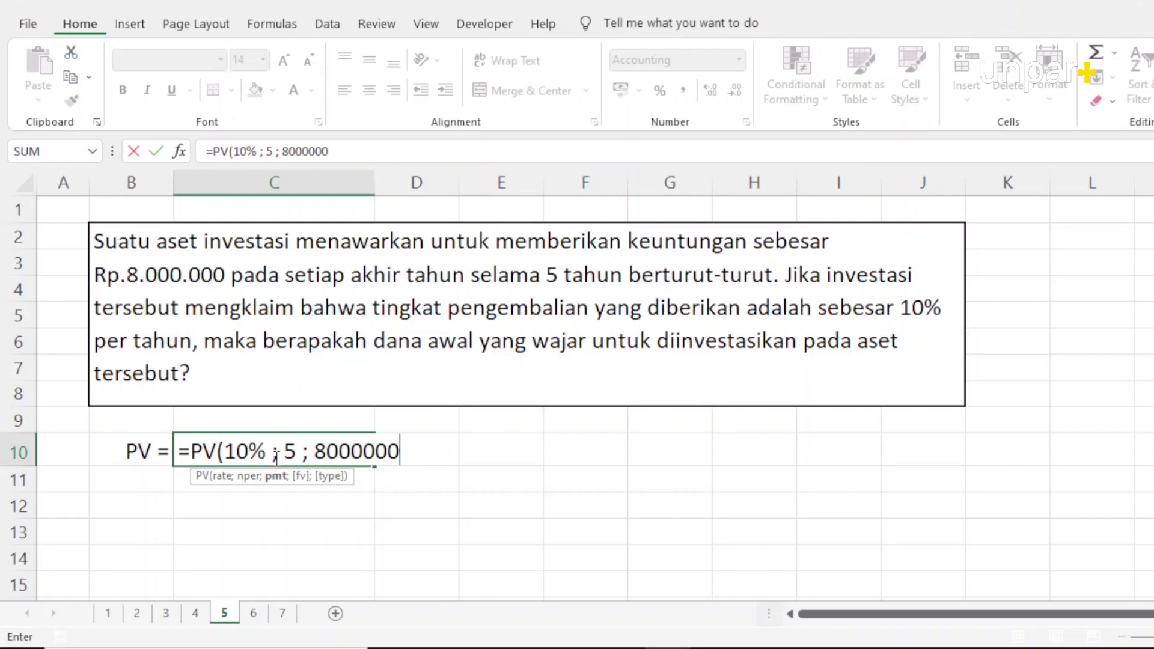
text(; ;)
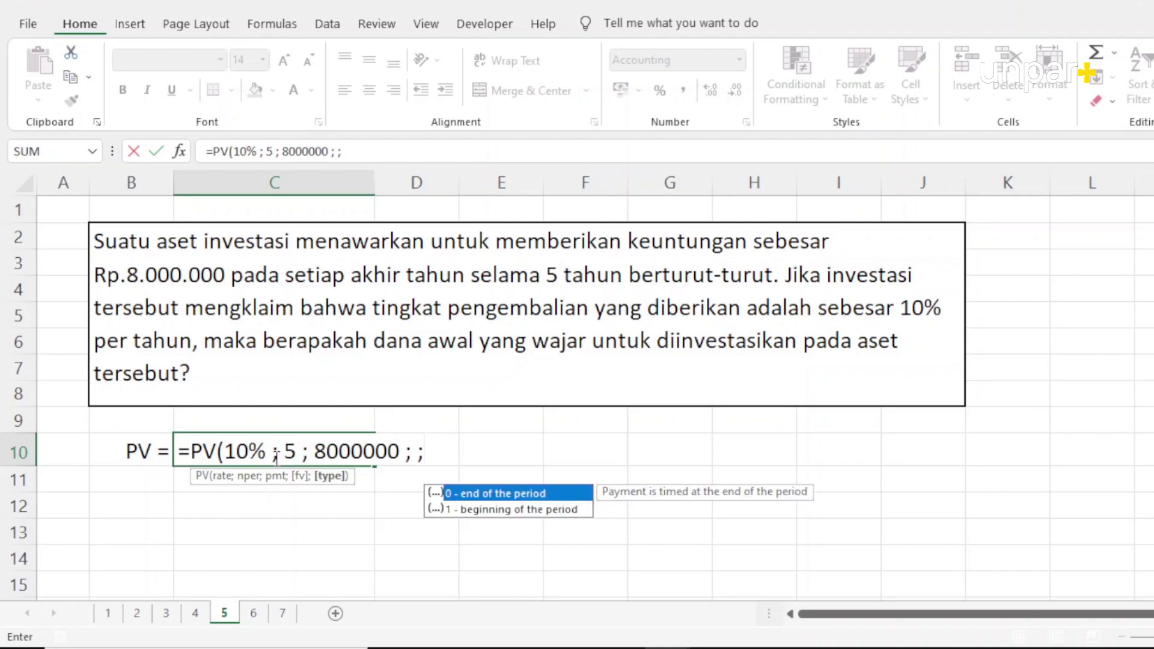
text(0)
text())
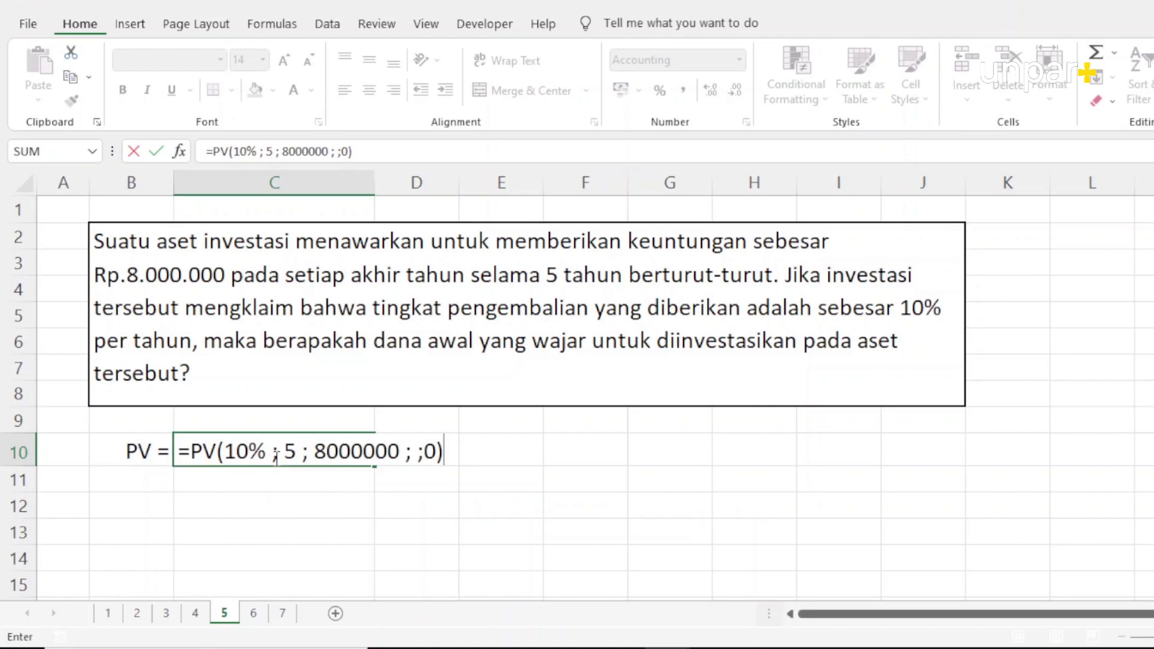
key(Return)
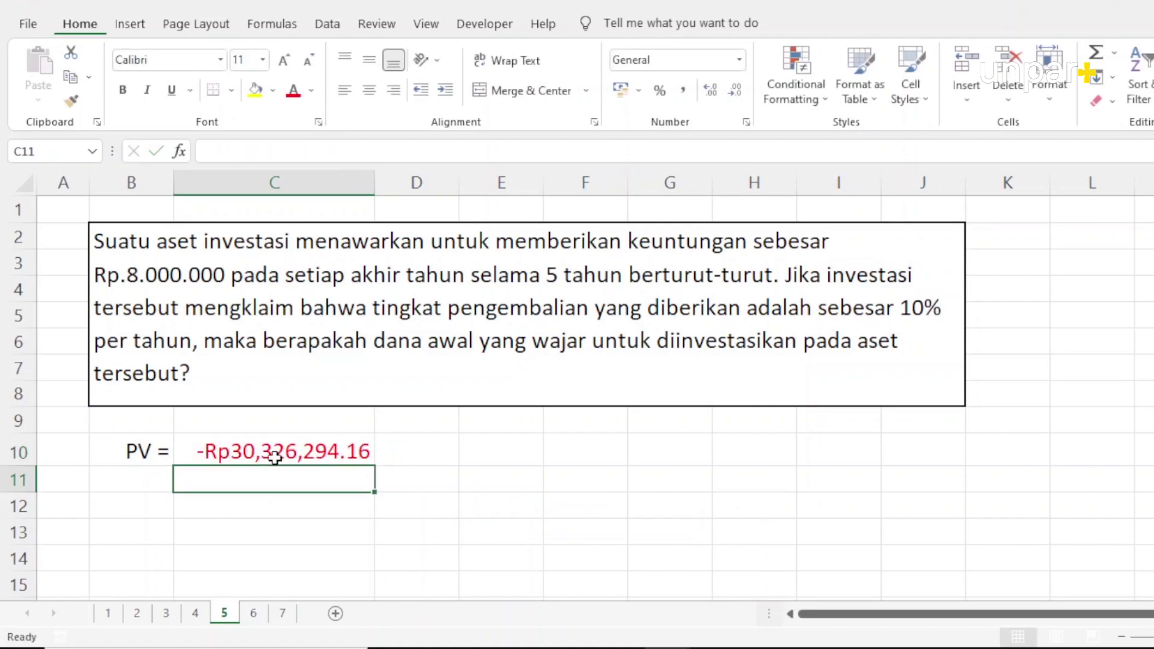
click(274, 456)
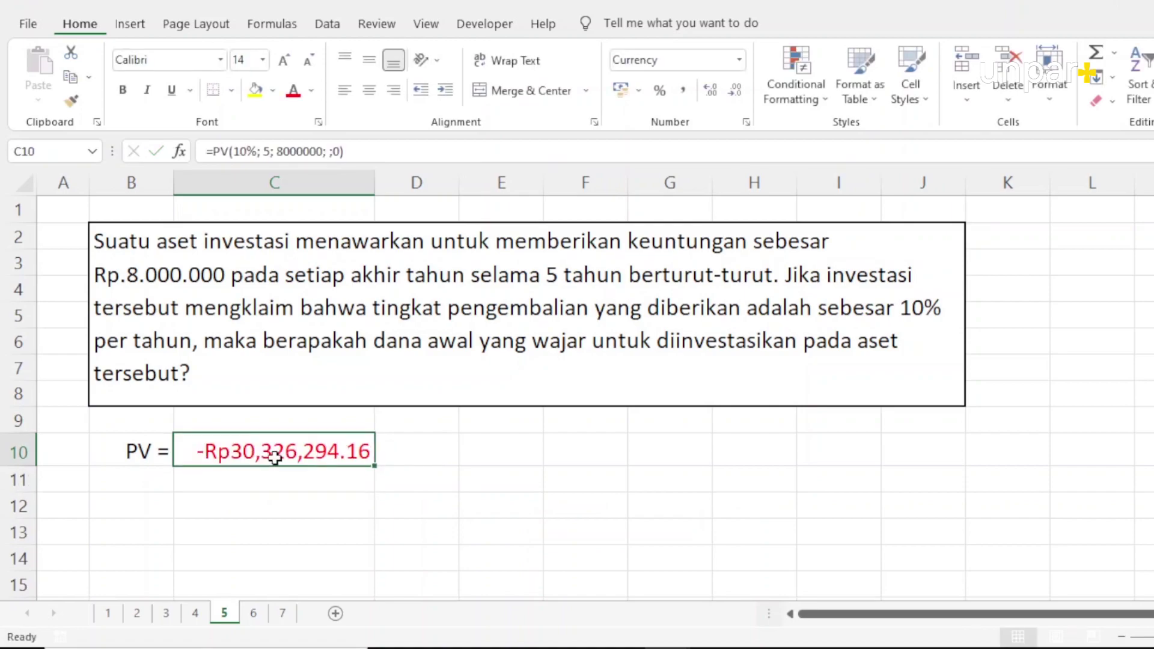
Switch to the TVM Calculator and enter payments of 8,000,000, an annual rate of 10% and 5 periods.
click(685, 86)
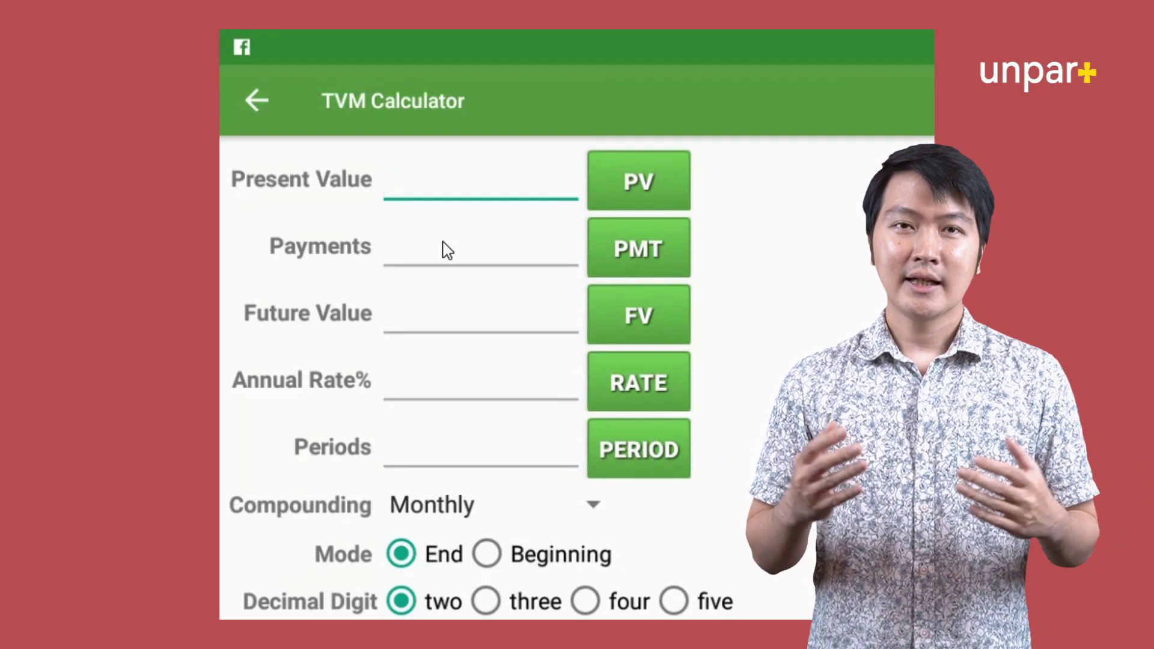
click(448, 250)
text(8)
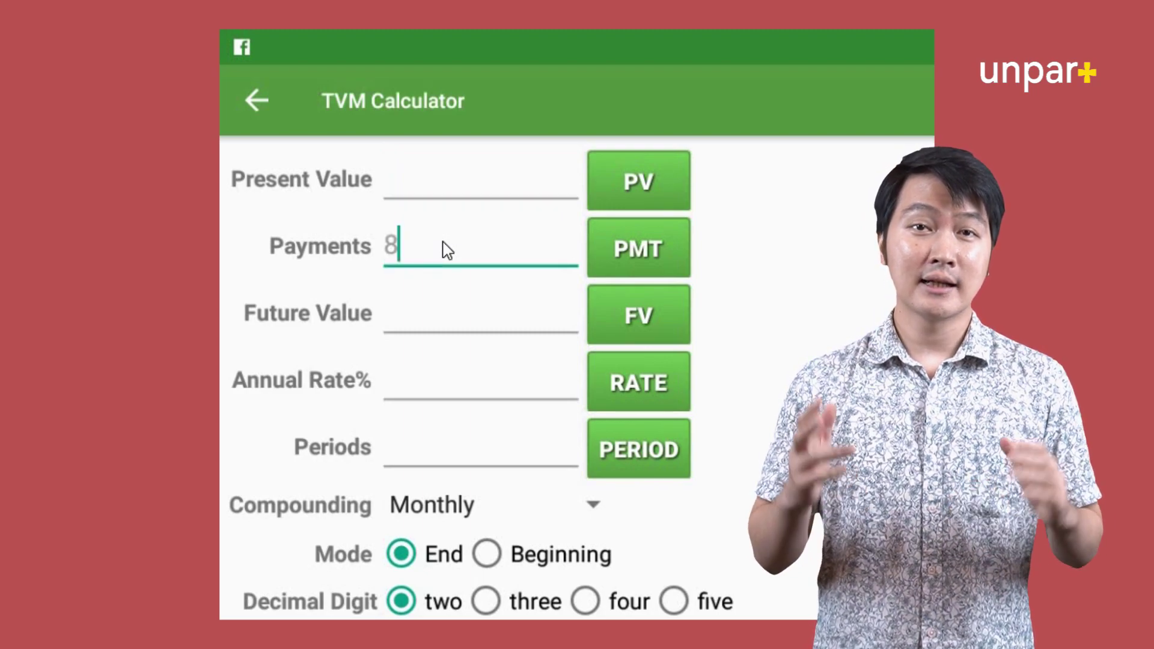
text(,000,000)
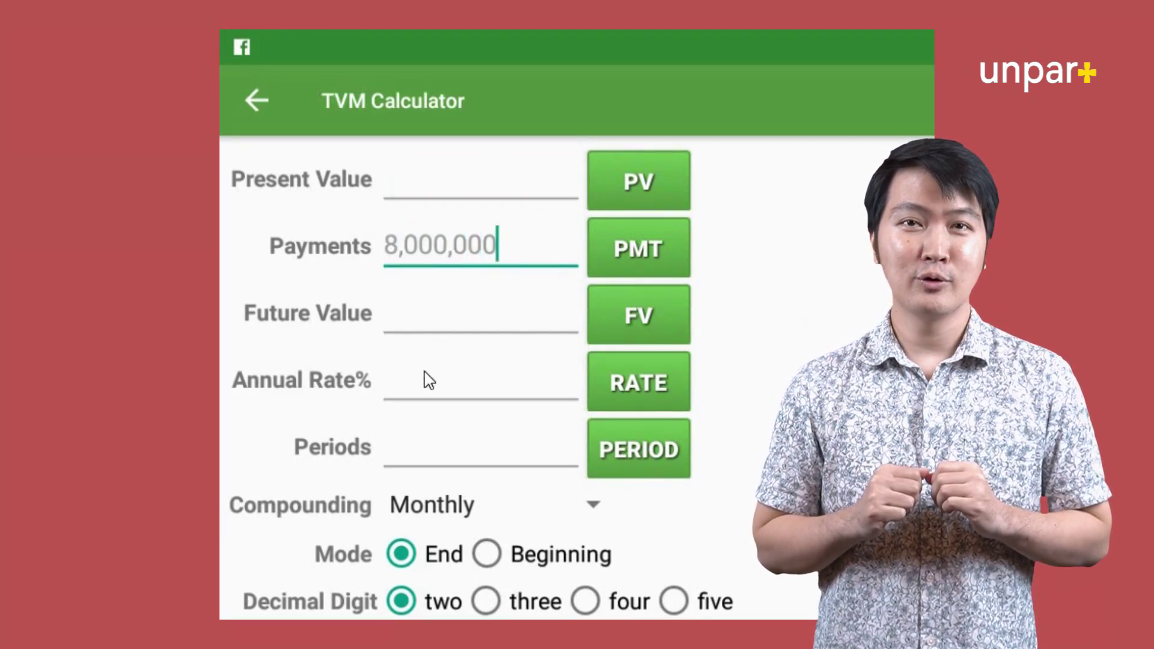
click(428, 380)
text(10)
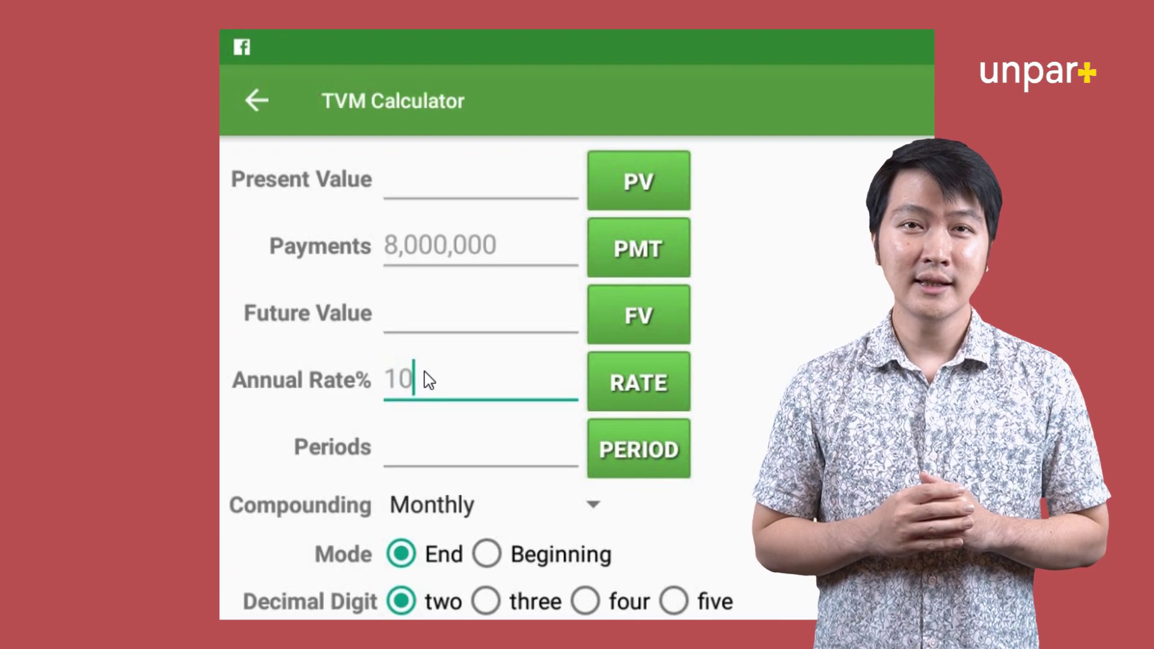
click(426, 448)
text(5)
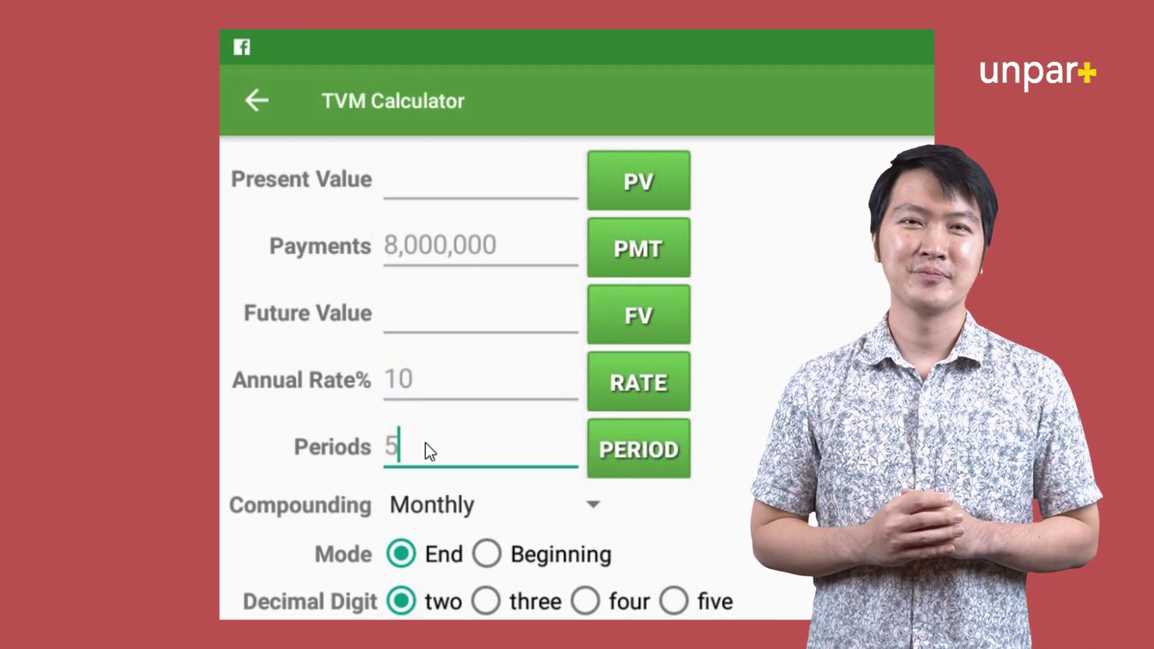
Set the compounding to Annually and calculate the present value.
click(443, 514)
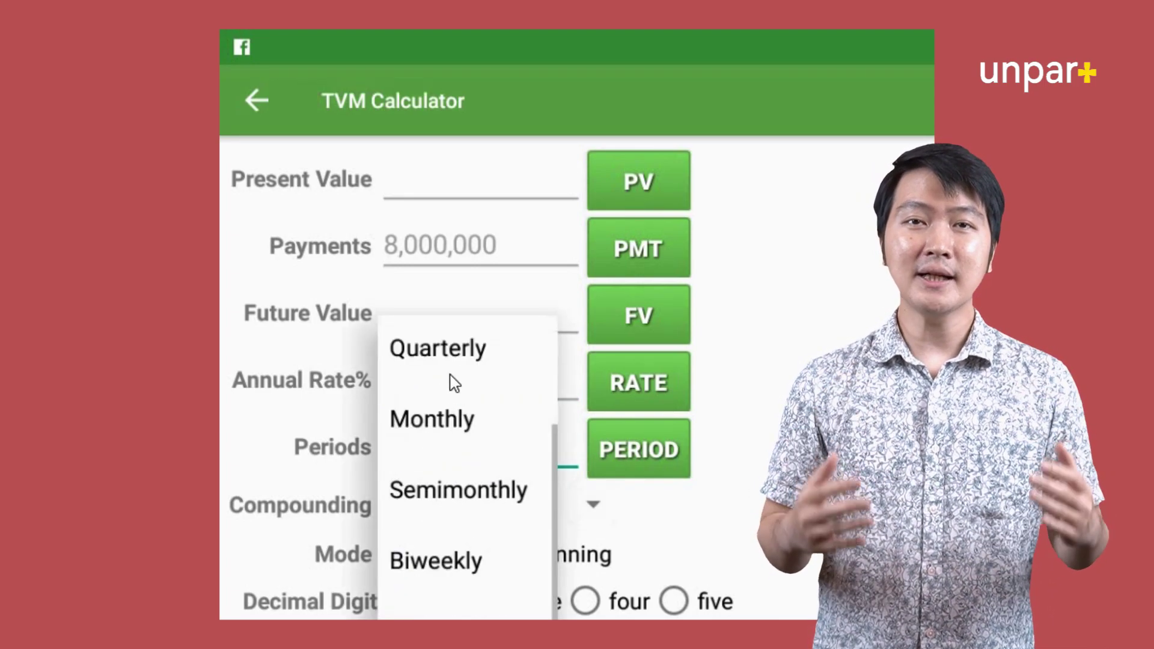
drag(455, 367, 443, 489)
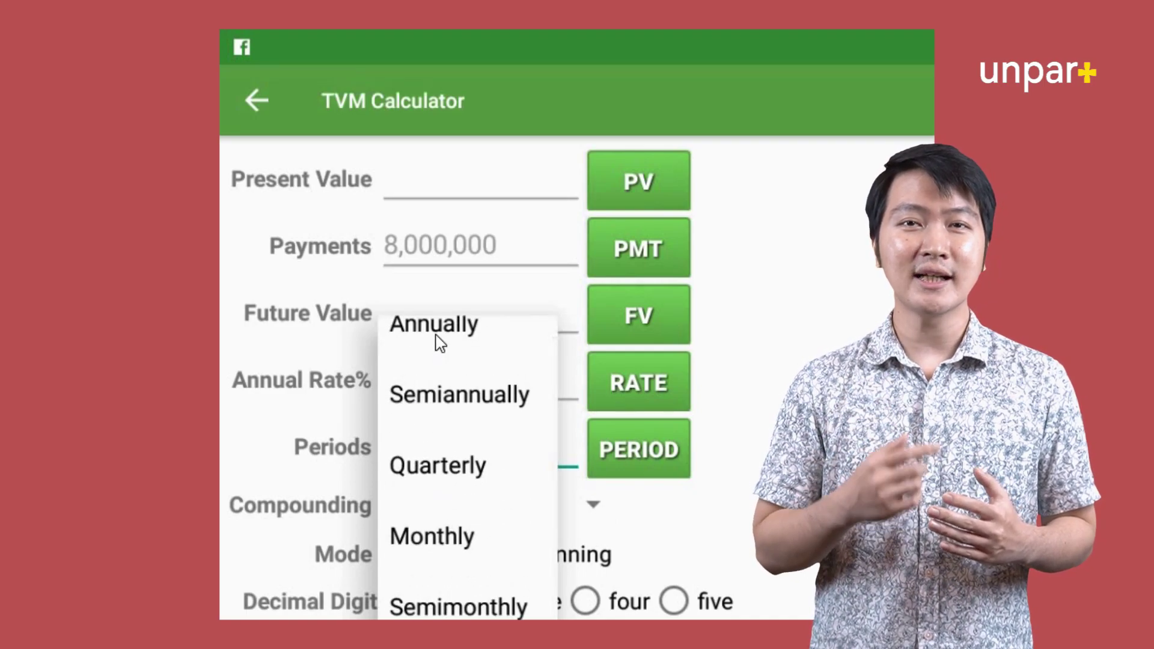
click(441, 328)
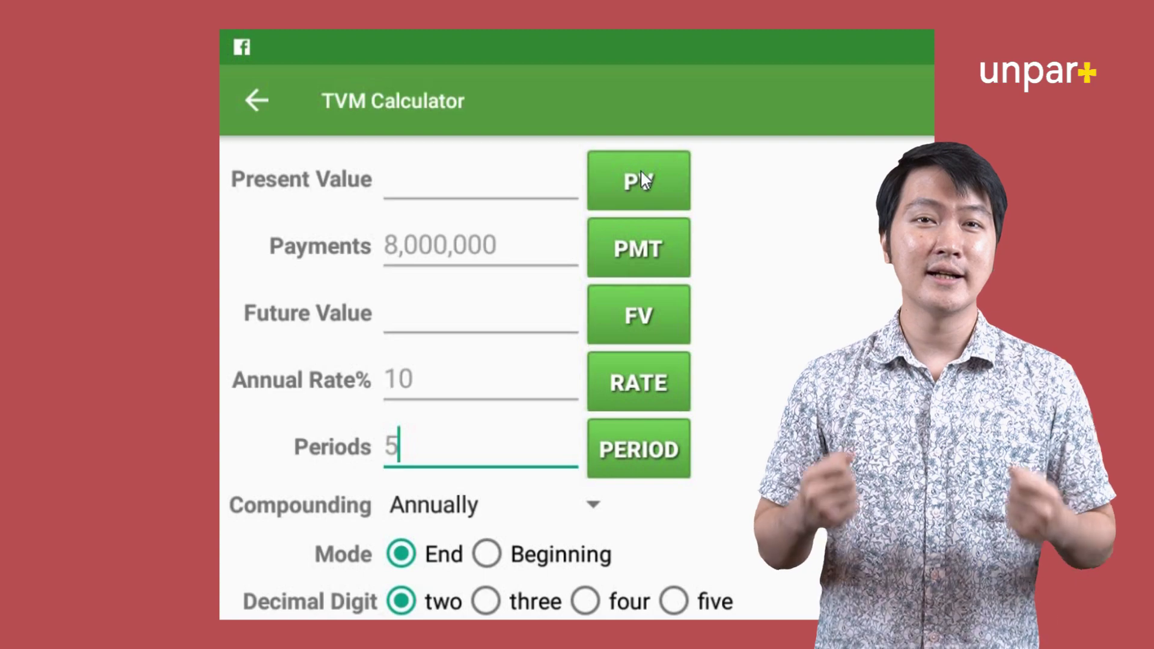
click(641, 173)
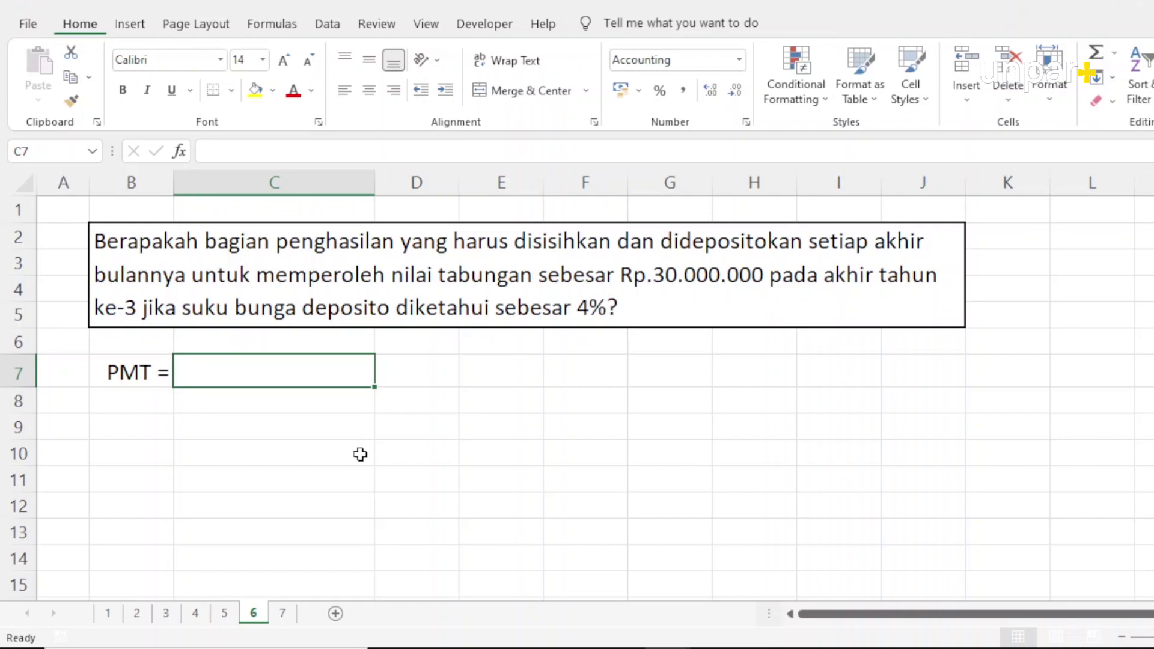
Enter the formula =PMT(4%/12 ; 3*12 ; ; 30000000 ; 0) in cell C7 of sheet 6.
text(=PMT)
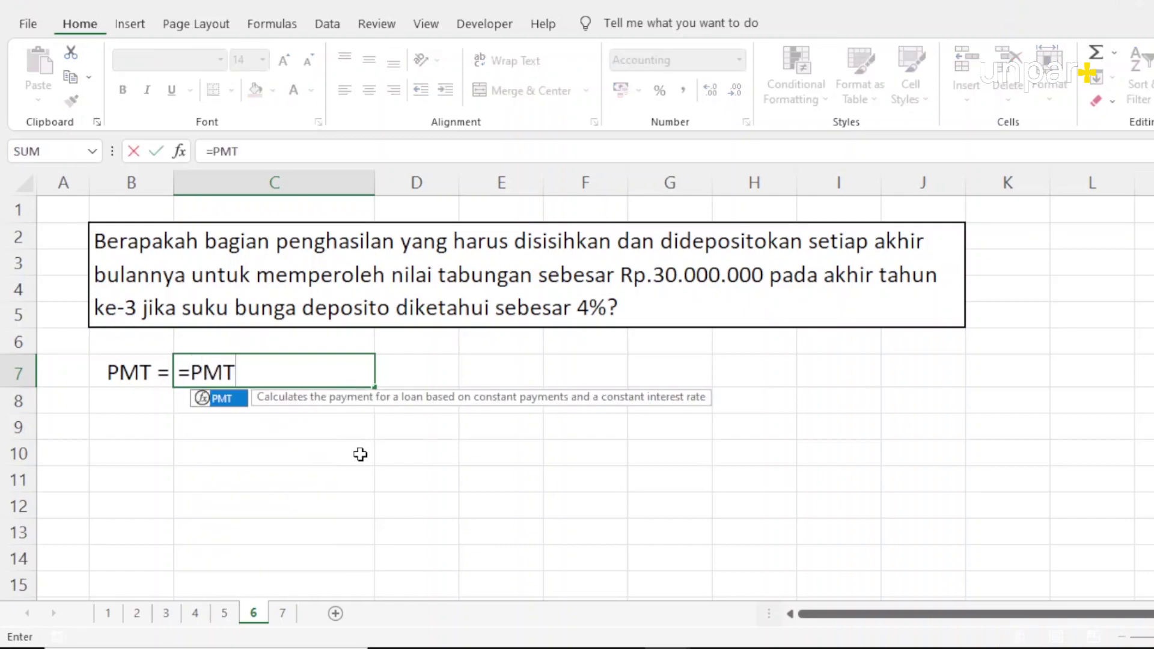
text(()
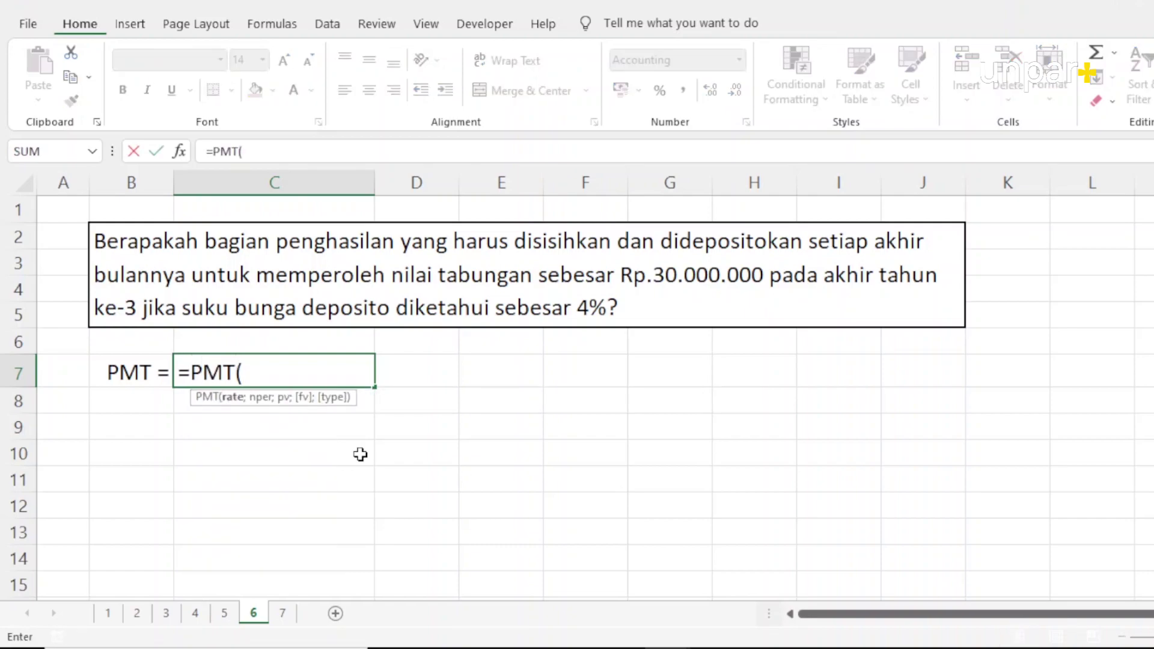
text(4%/12)
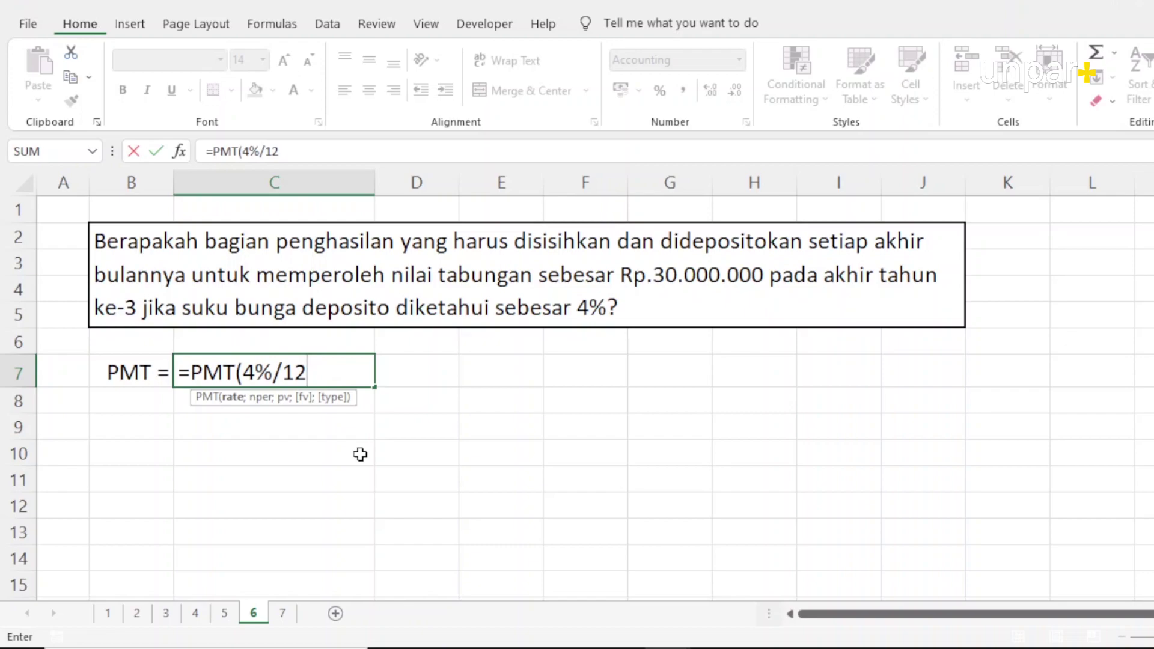
text(;)
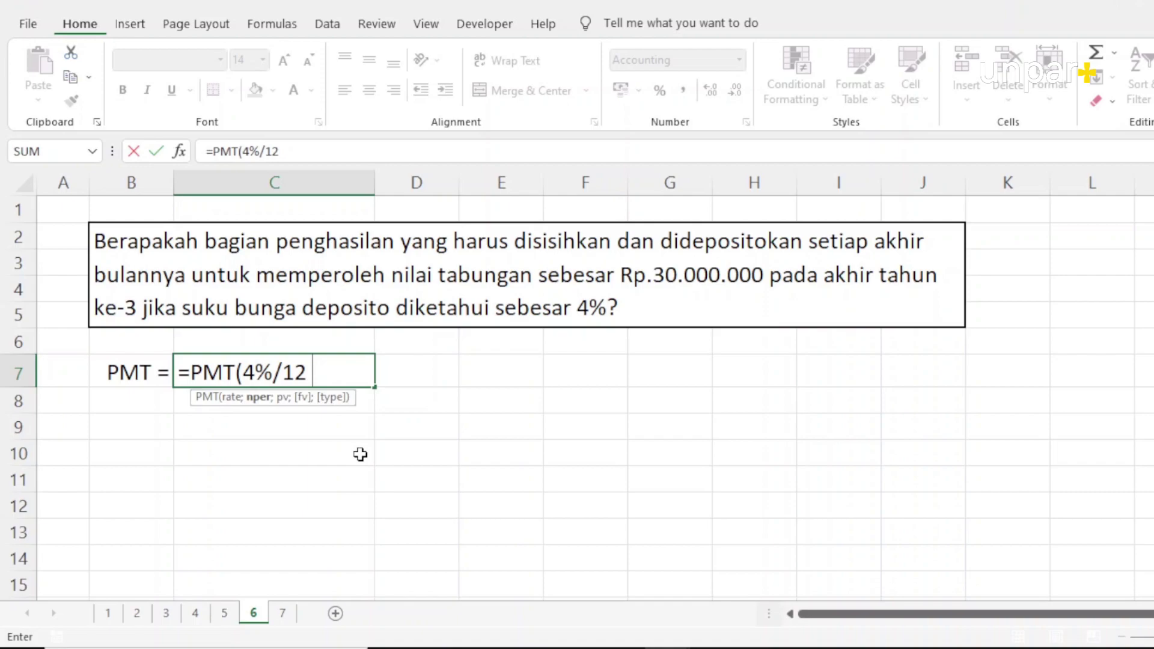
text(; 3*12)
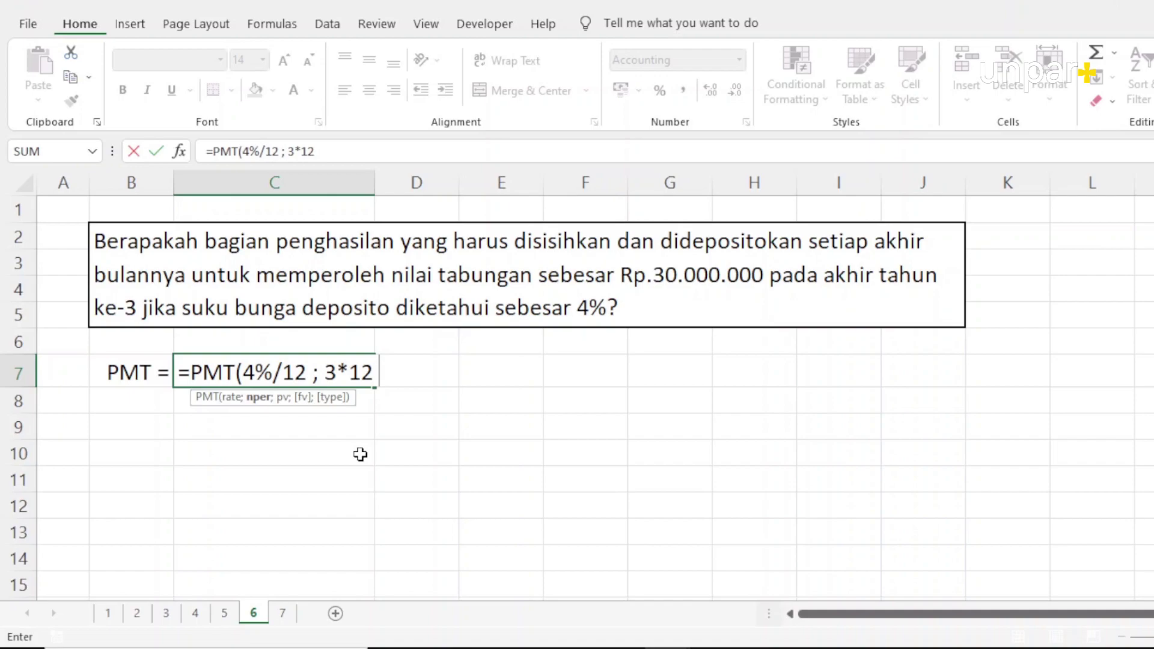
text(; ;)
text(30)
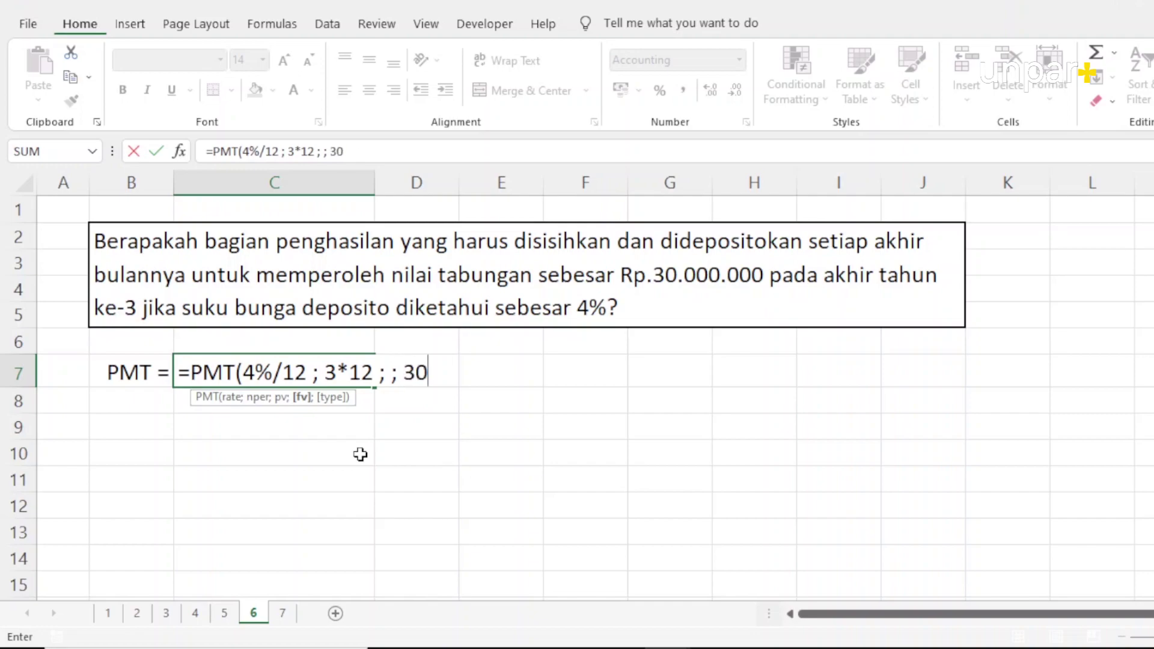
text(000000)
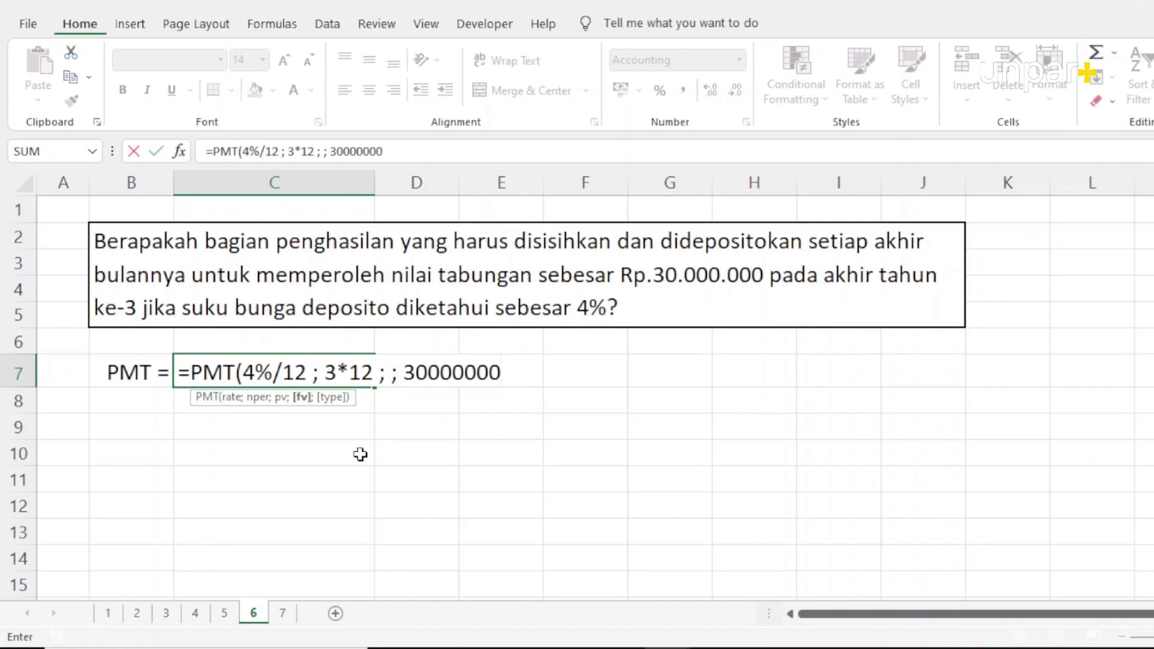
text(;)
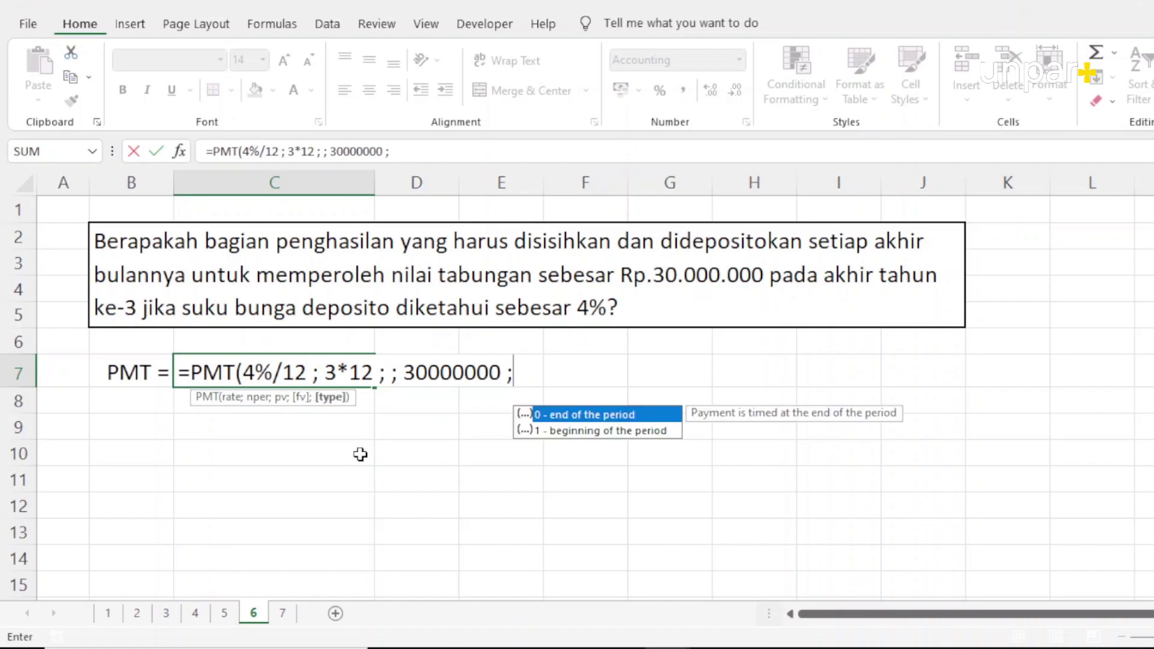
text( 0)
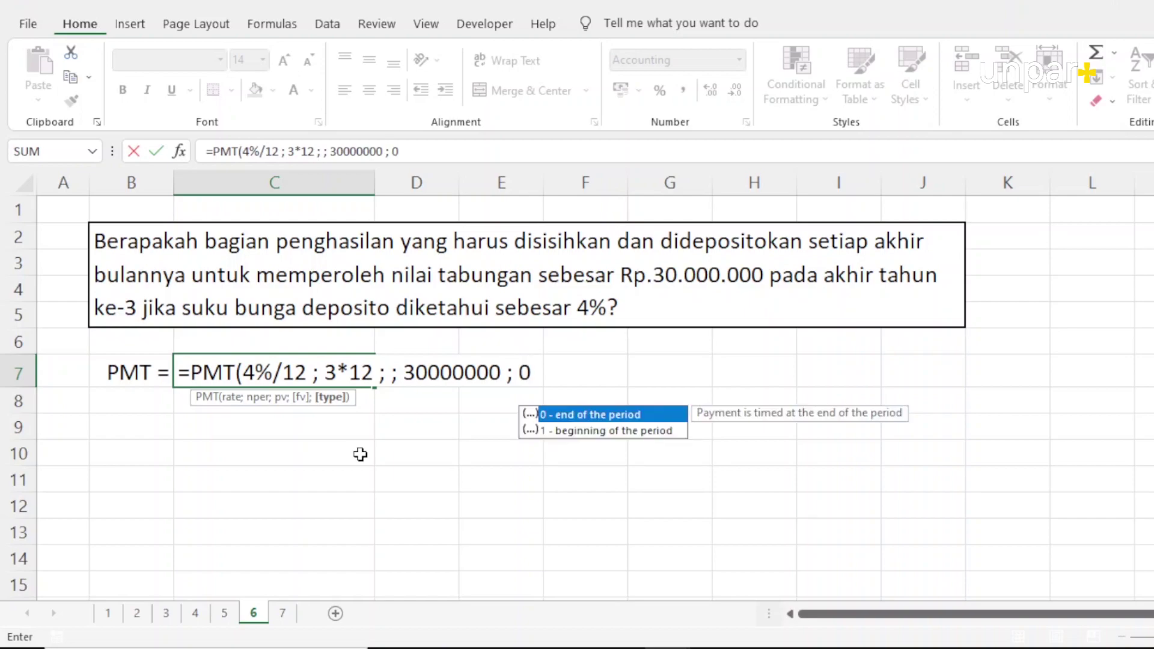
text())
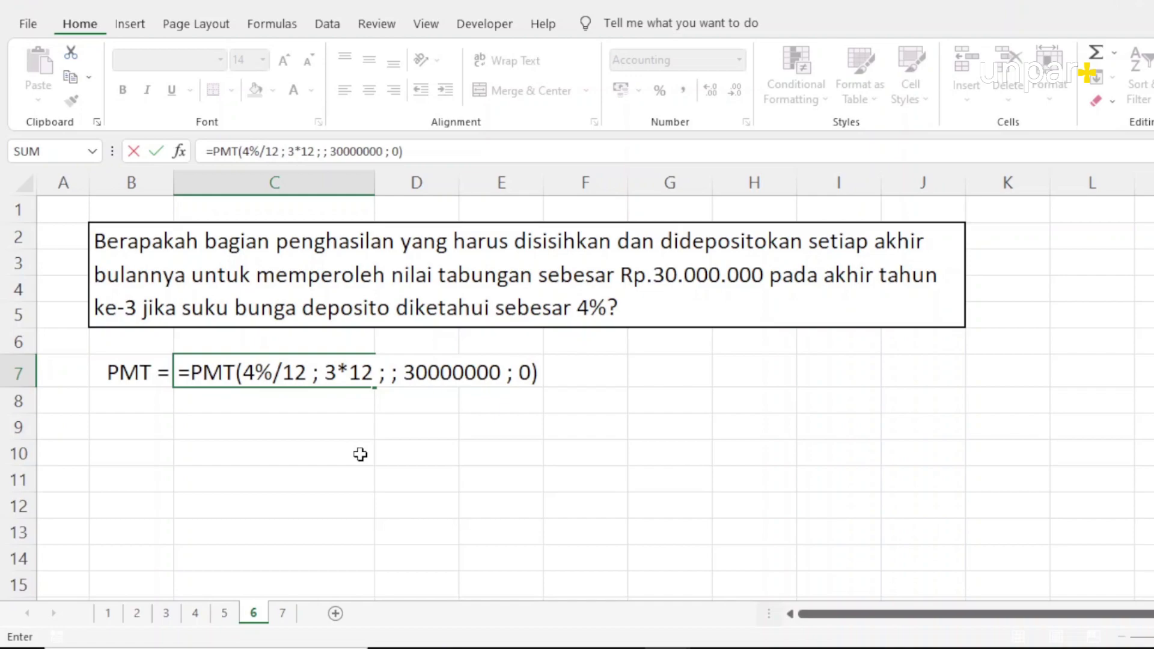
key(Return)
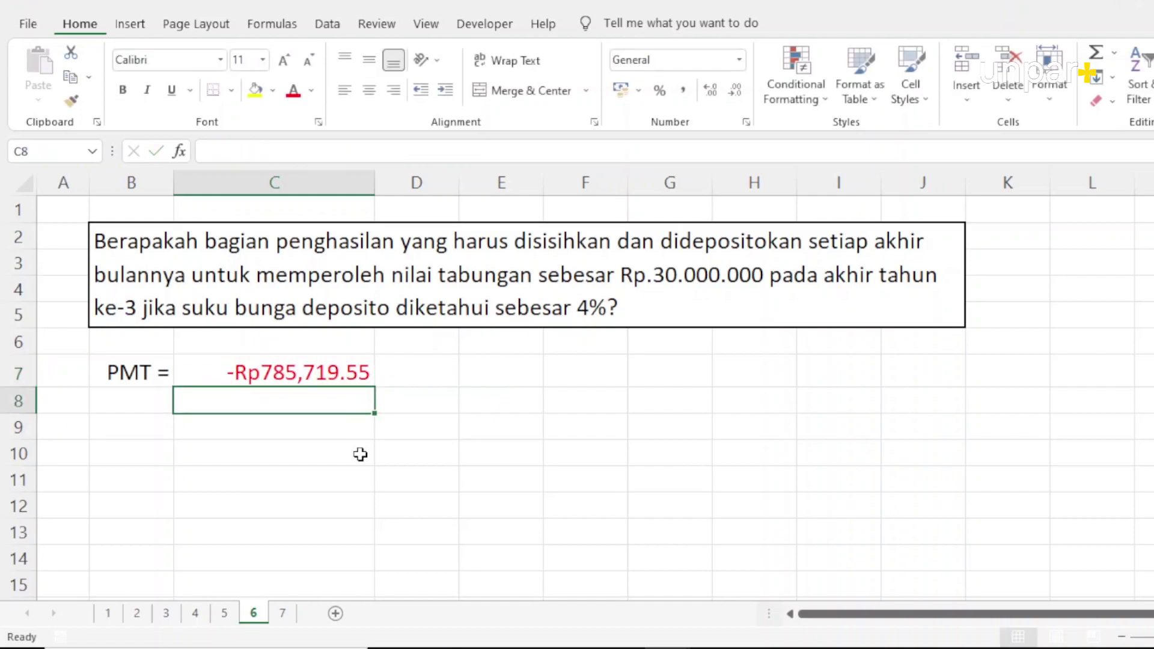
key(Up)
Switch to the TVM Calculator and enter a future value of 30,000,000, an annual rate of 4% and 36 periods.
click(684, 90)
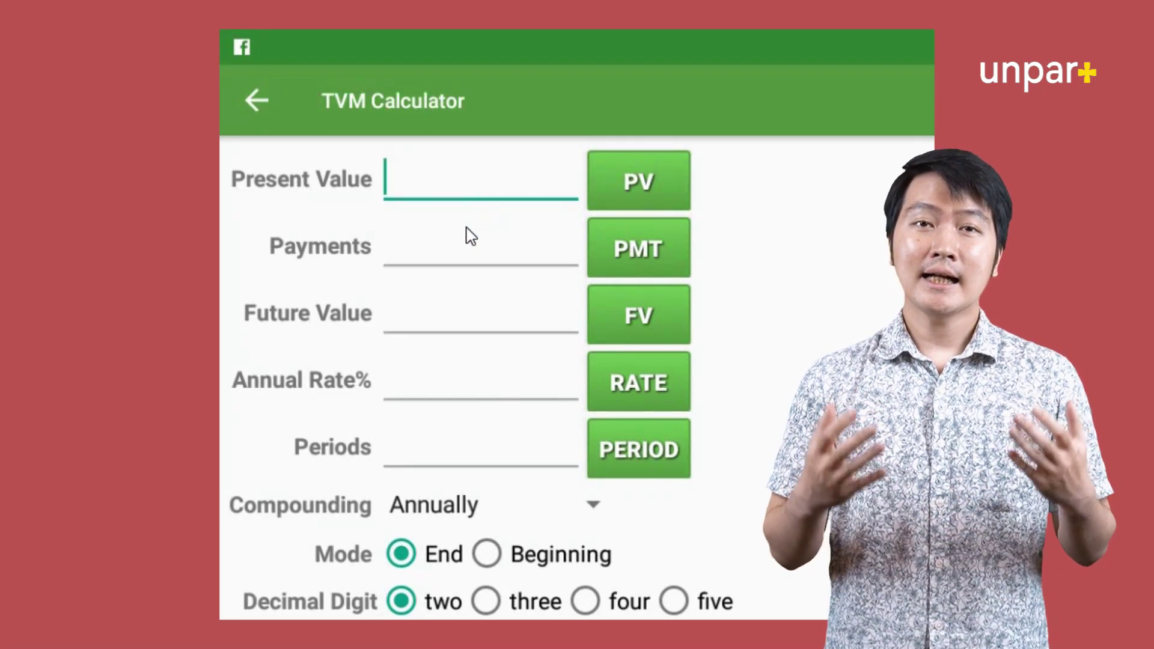
click(455, 276)
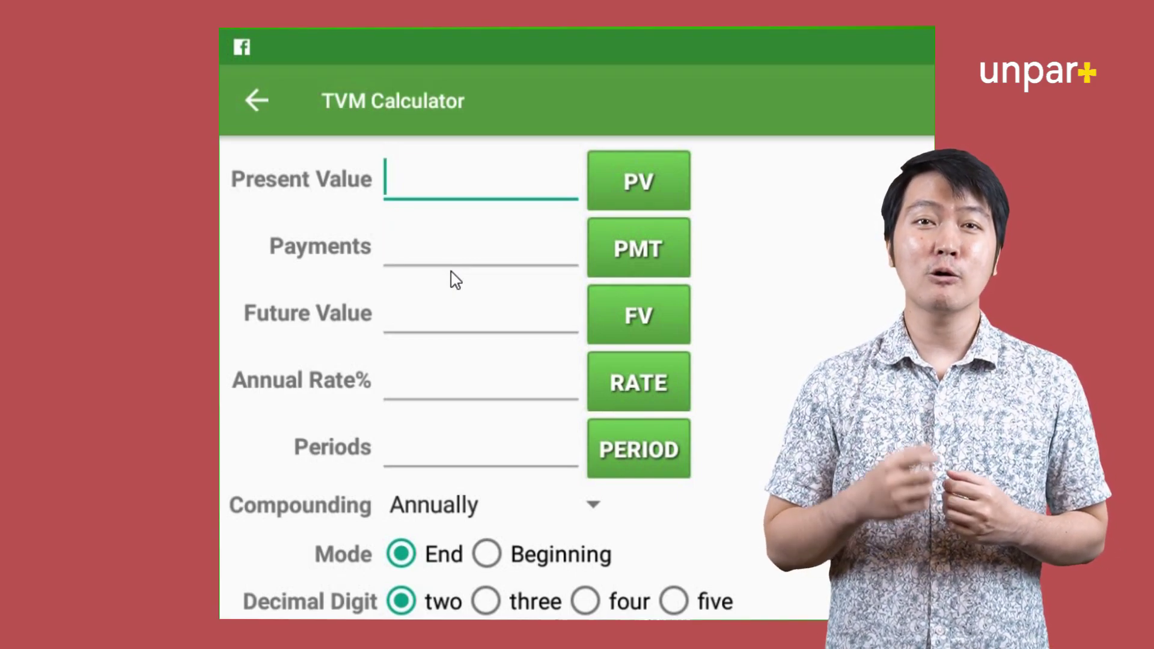
click(455, 280)
click(448, 301)
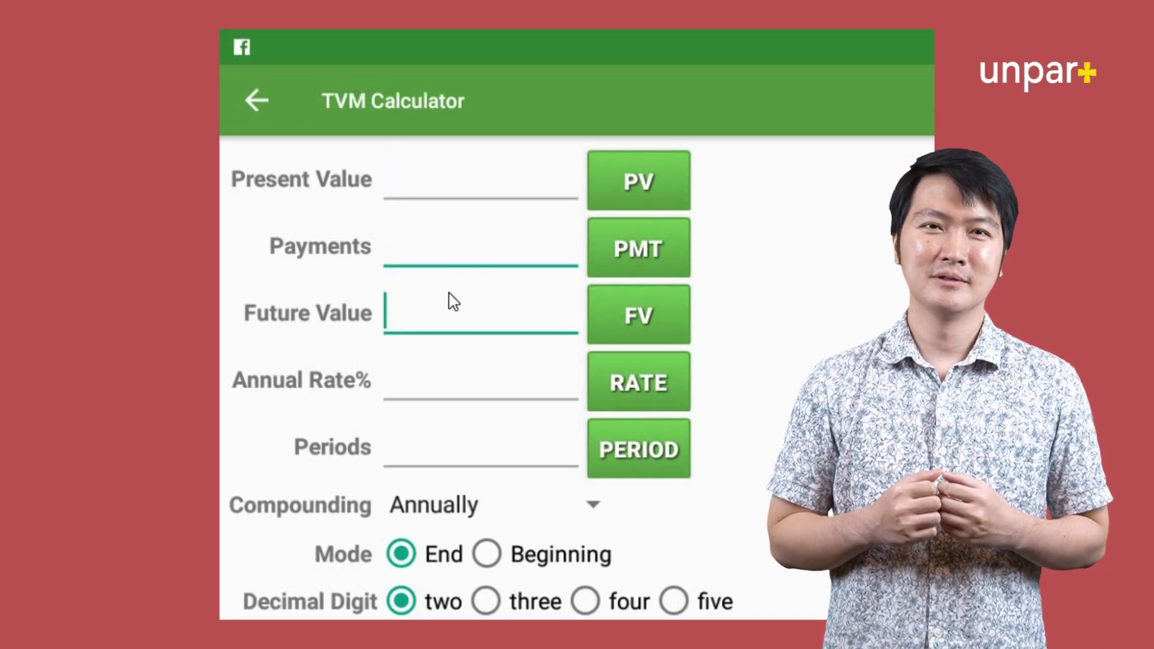
text(30,000,000)
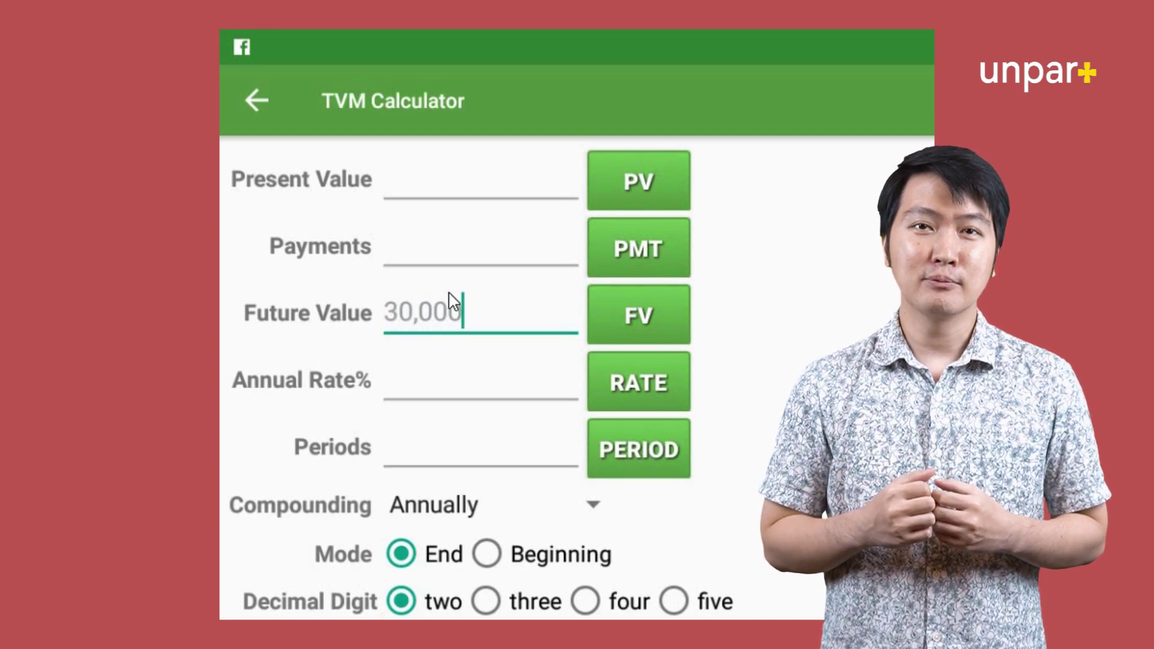
click(442, 381)
text(4)
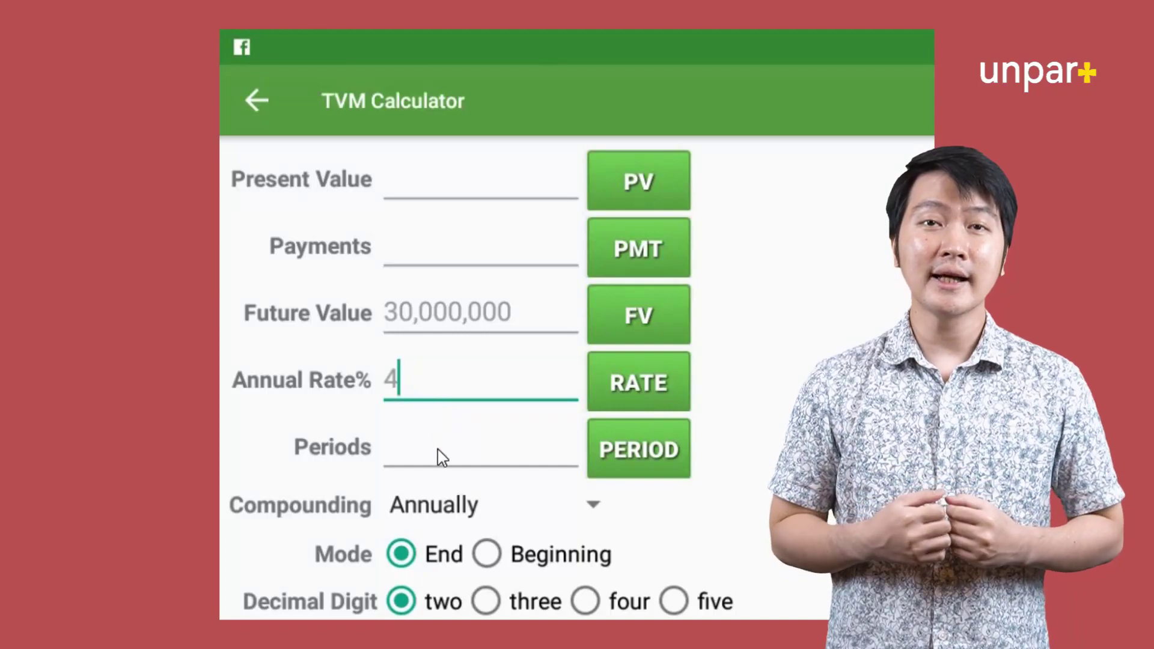
click(441, 457)
text(36)
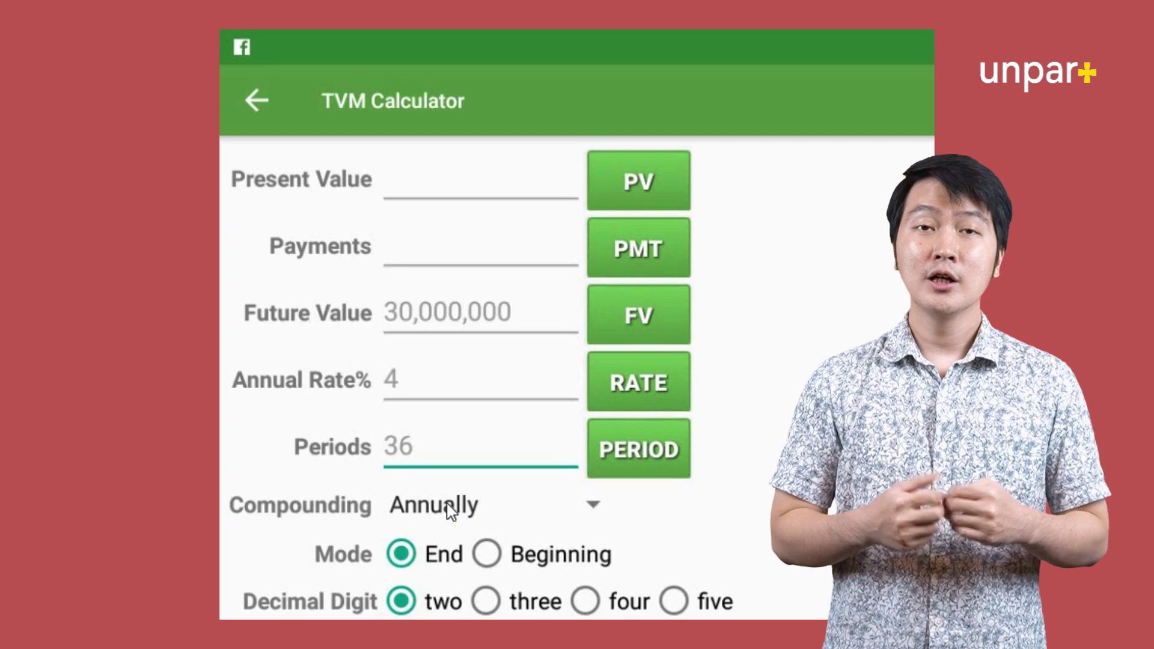
Set the compounding to Monthly and calculate the payment amount.
click(451, 511)
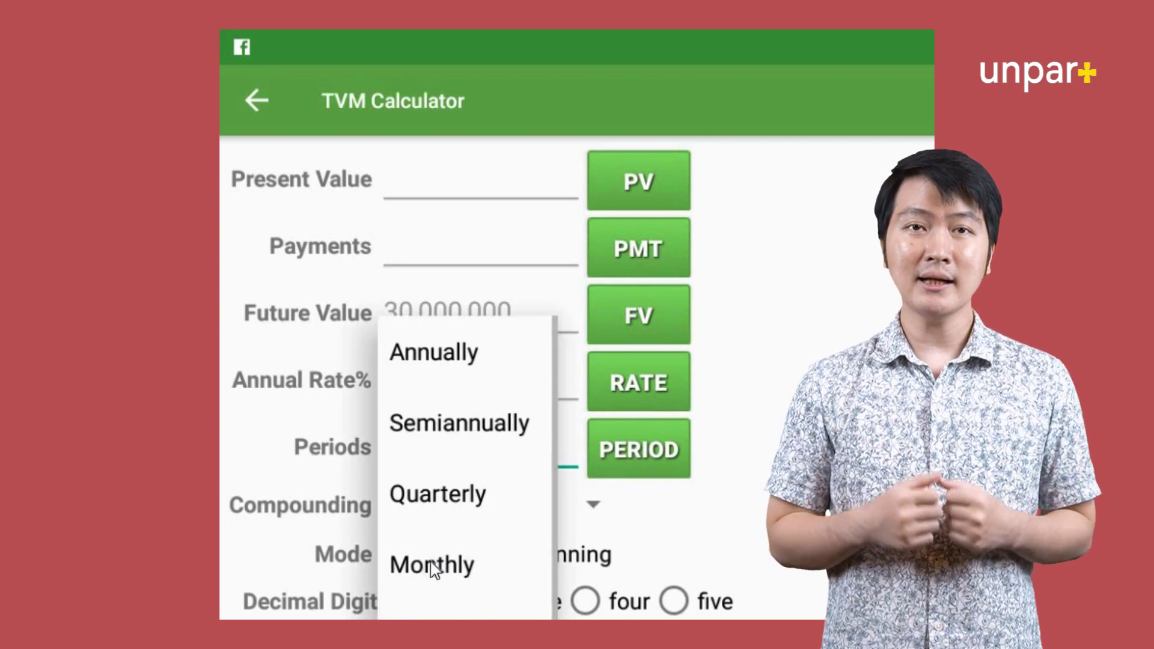
click(433, 568)
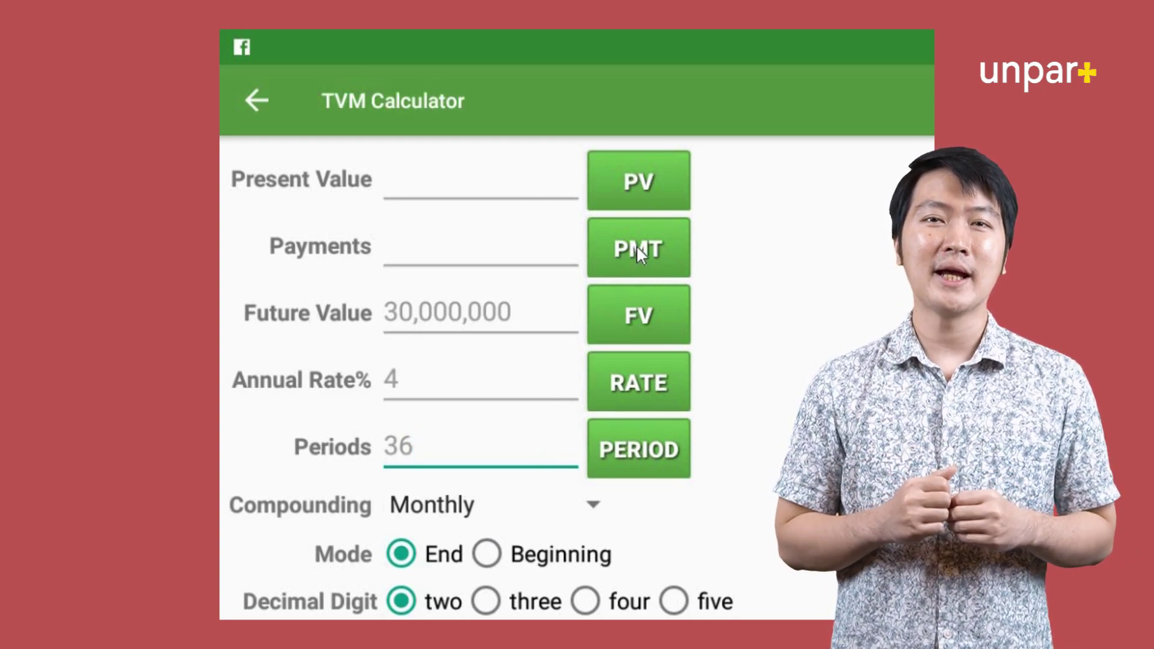
click(635, 245)
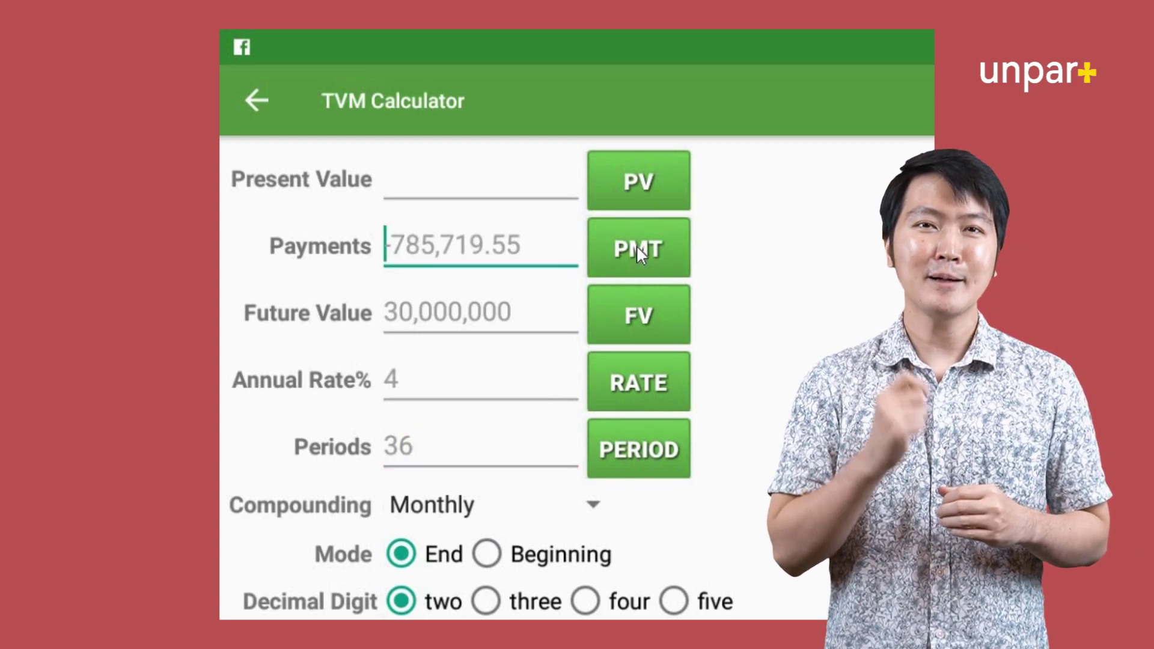